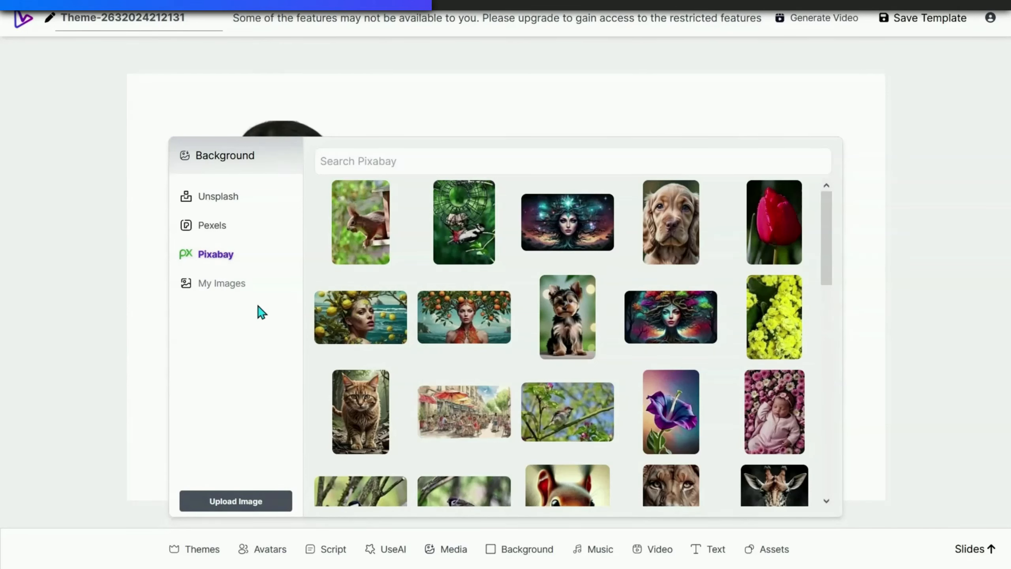
# Browse the Pixabay background images, loading more of them, and look through the Pexels background images
pyautogui.scroll(-5, 704, 341)
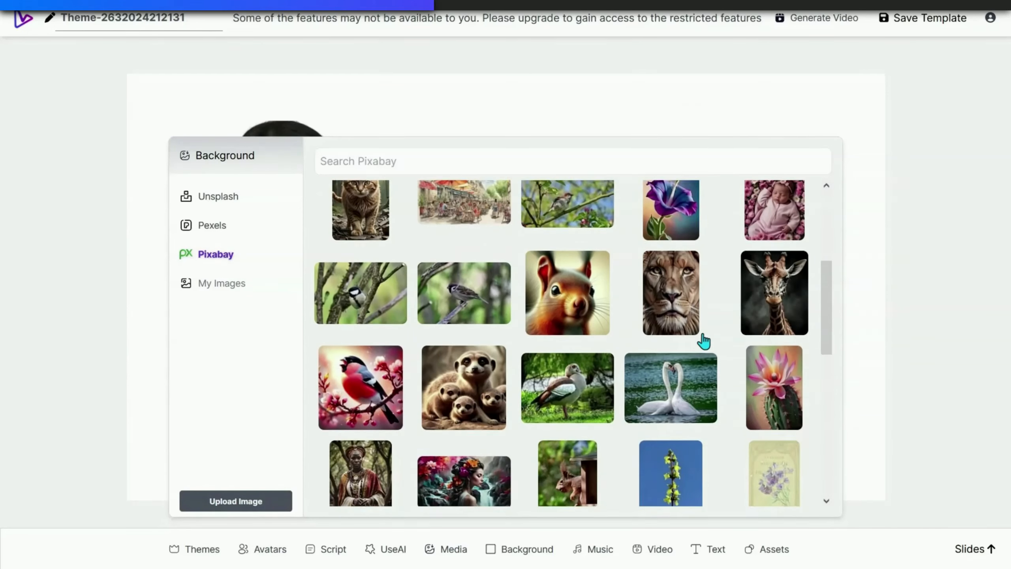
pyautogui.scroll(-7, 703, 338)
pyautogui.click(338, 491)
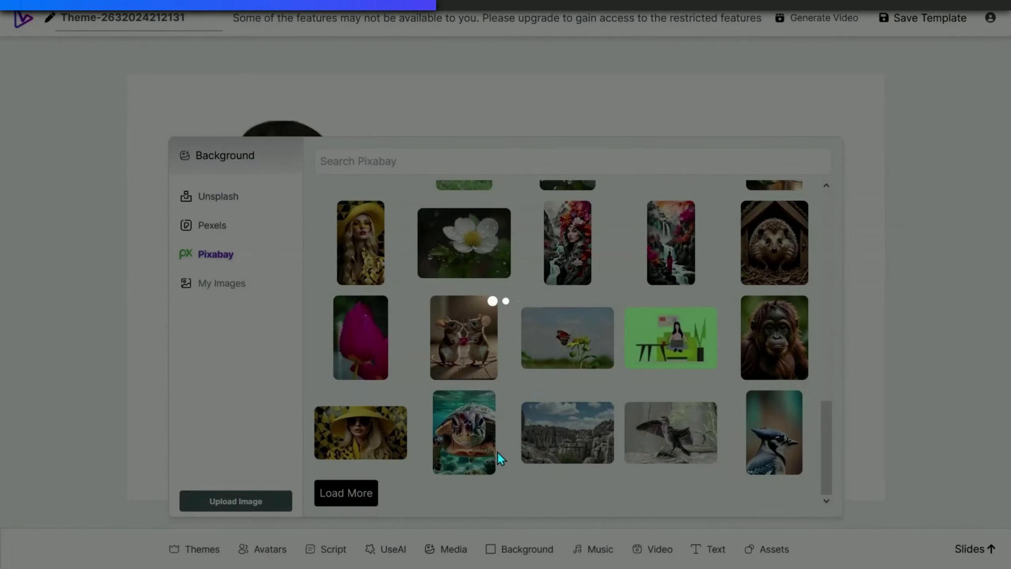
pyautogui.scroll(-15, 625, 390)
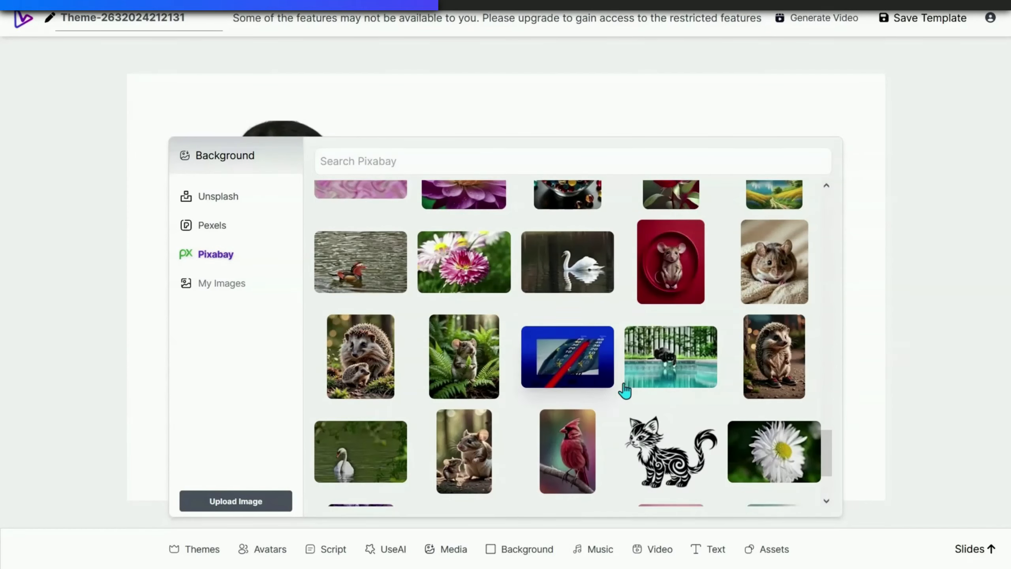
pyautogui.scroll(-3, 625, 390)
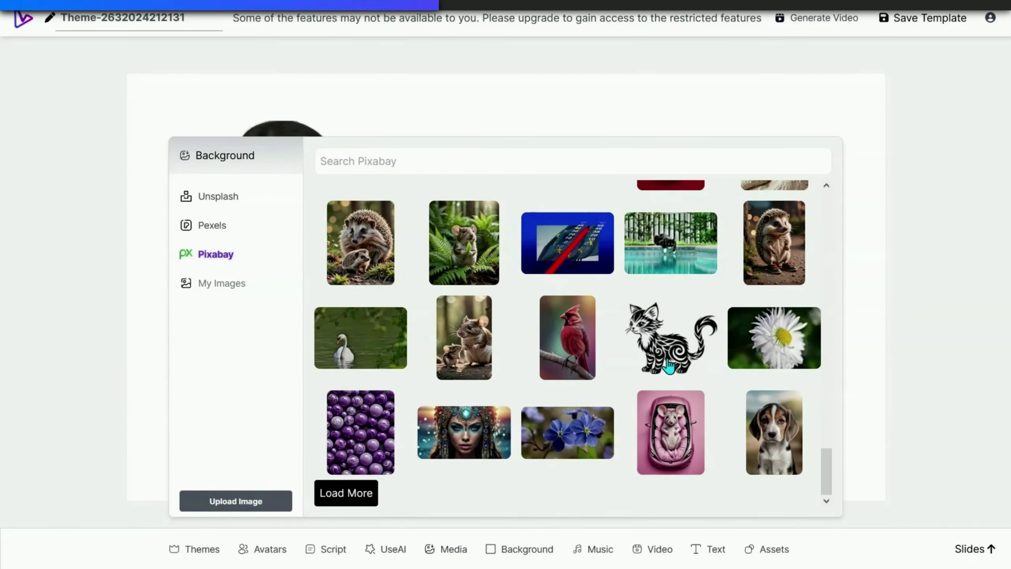
pyautogui.click(262, 226)
pyautogui.scroll(-4, 530, 388)
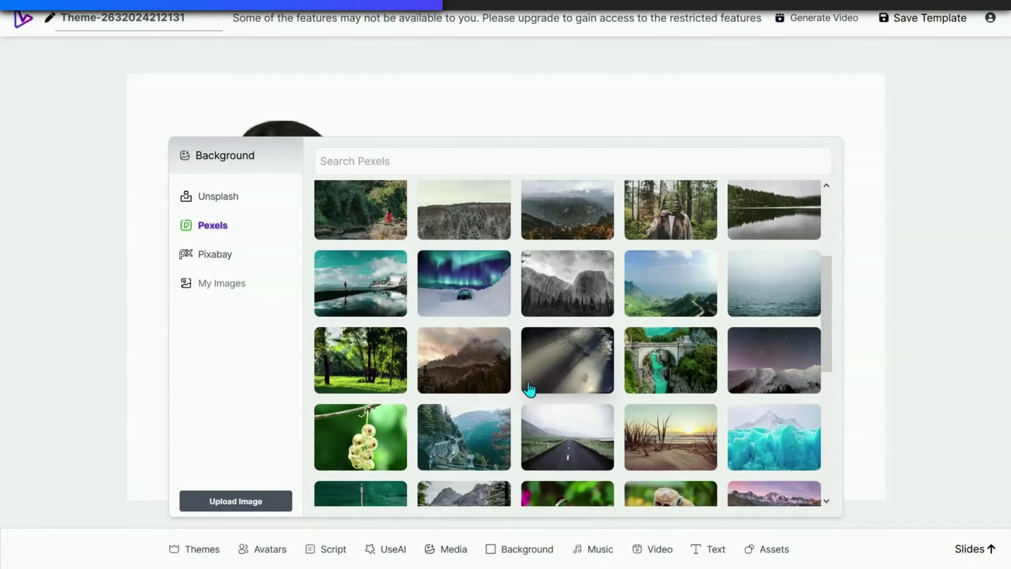
pyautogui.scroll(-8, 530, 388)
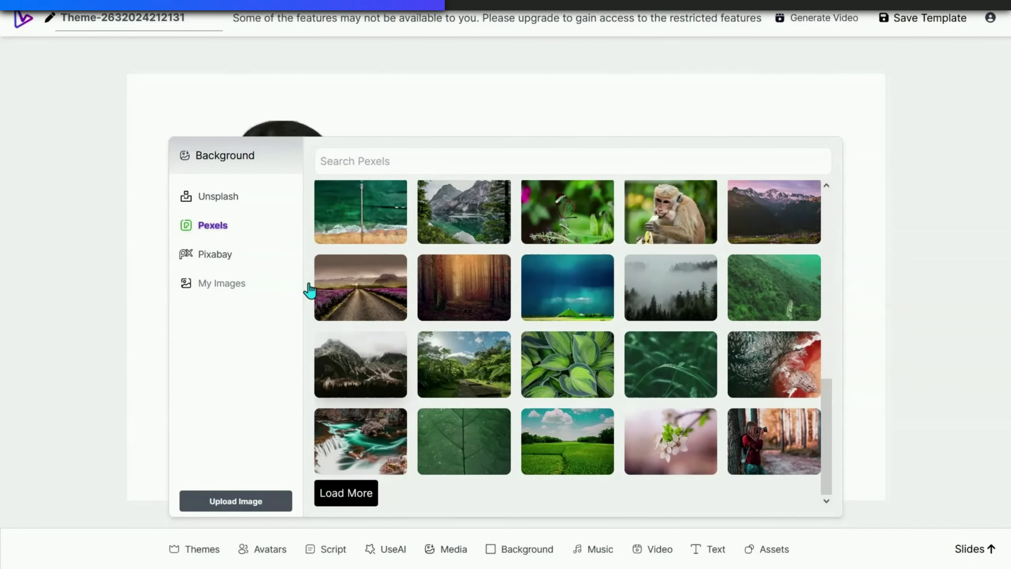
# Set the orange sunset photo from Unsplash as the slide background and move the avatar to the slide's lower-right corner
pyautogui.click(218, 196)
pyautogui.click(661, 360)
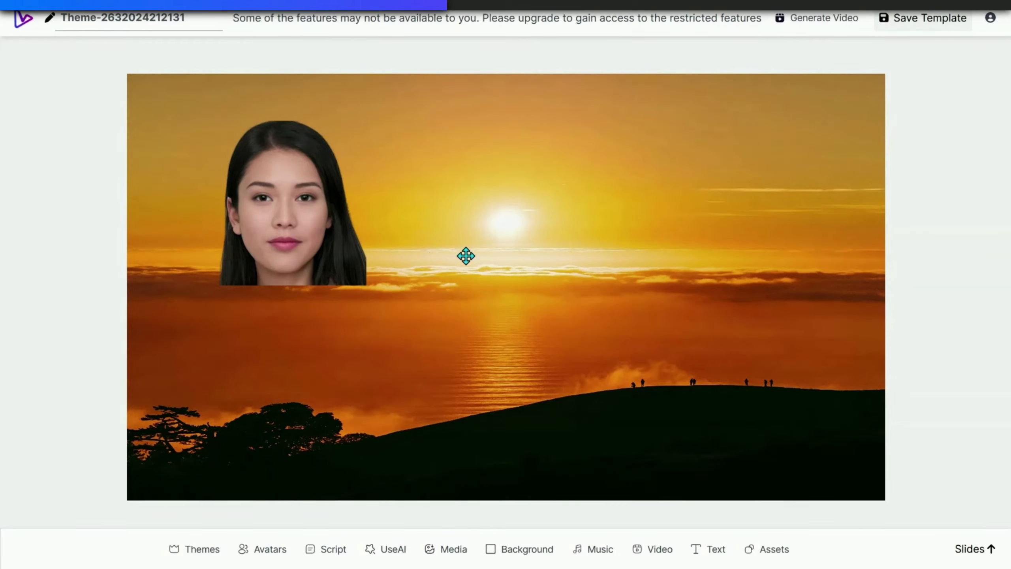
pyautogui.click(296, 222)
pyautogui.moveTo(296, 222); pyautogui.dragTo(772, 406)
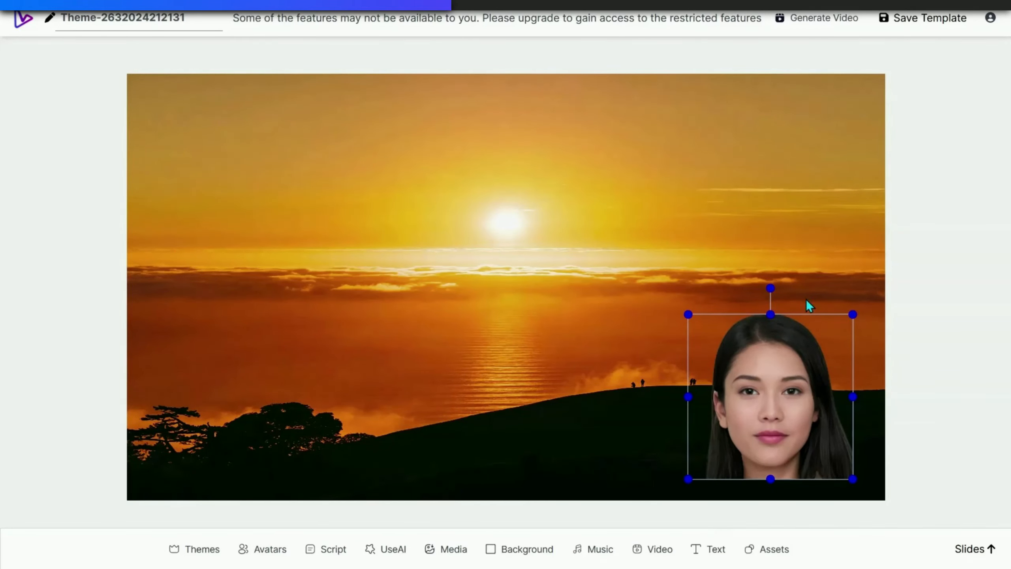
# Look through the shape assets and try to add the dark purple circle to the slide
pyautogui.click(769, 550)
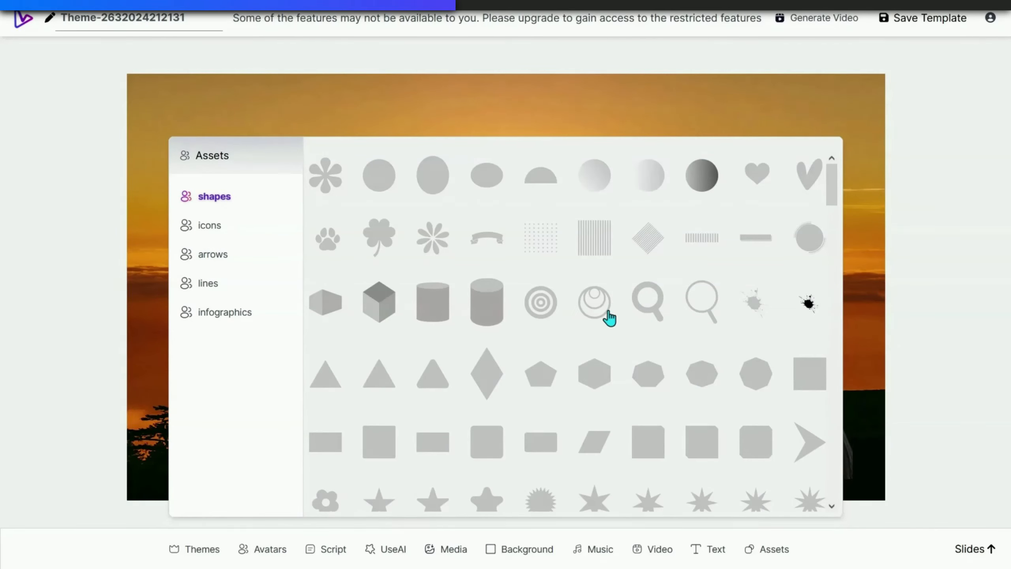
pyautogui.scroll(-15, 609, 318)
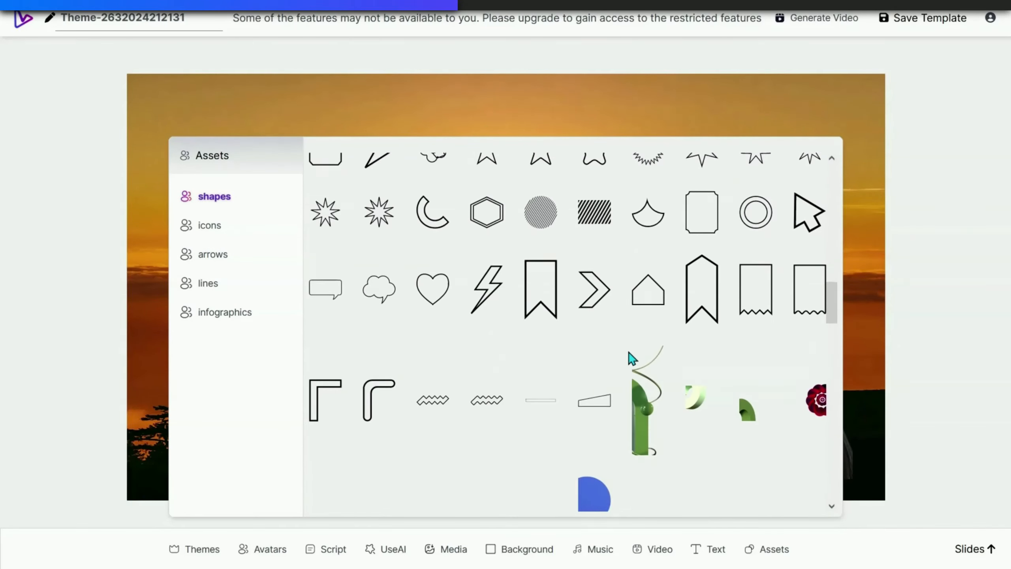
pyautogui.scroll(-10, 634, 359)
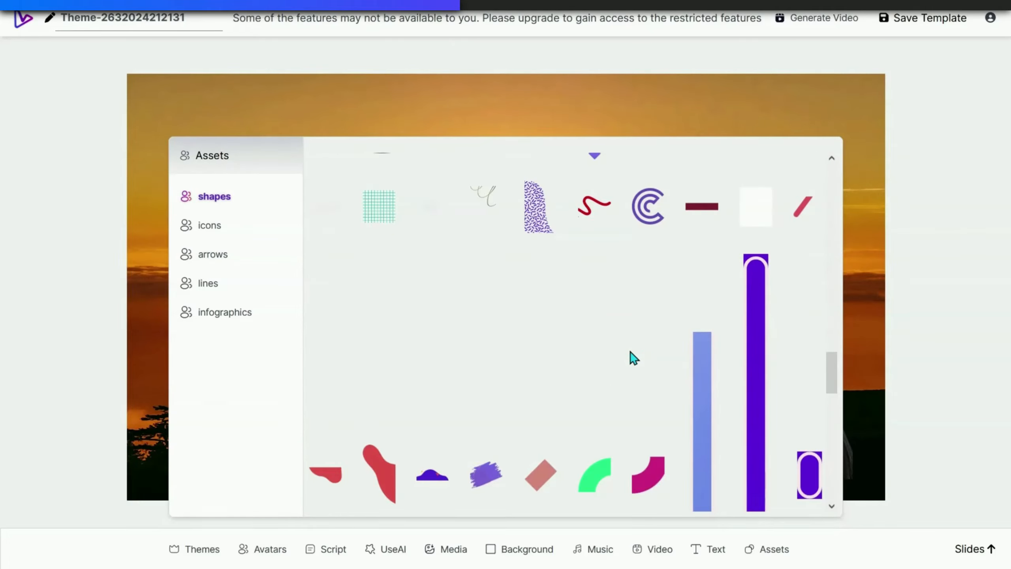
pyautogui.scroll(-10, 621, 366)
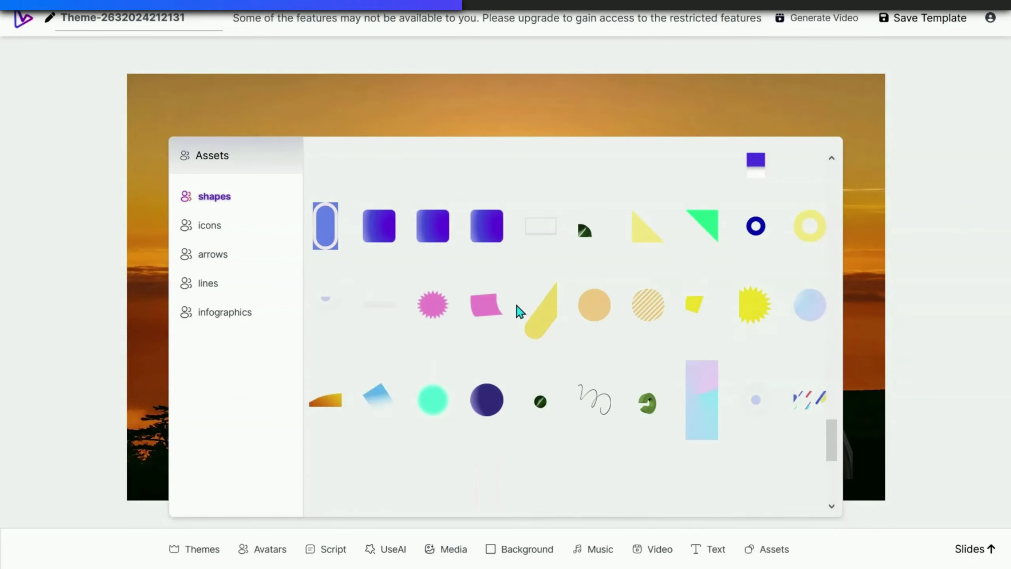
pyautogui.click(494, 401)
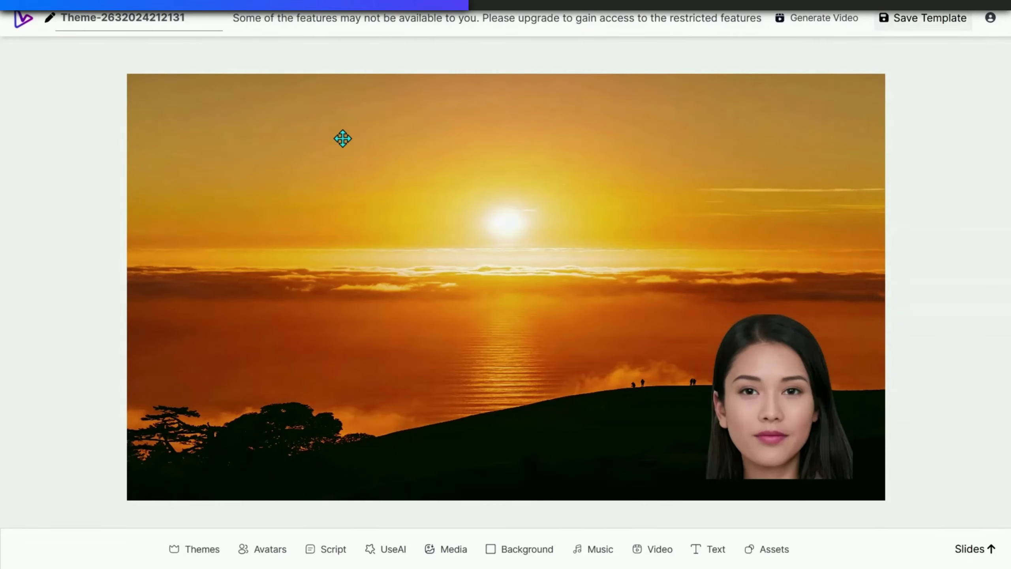
pyautogui.moveTo(136, 154); pyautogui.dragTo(172, 146)
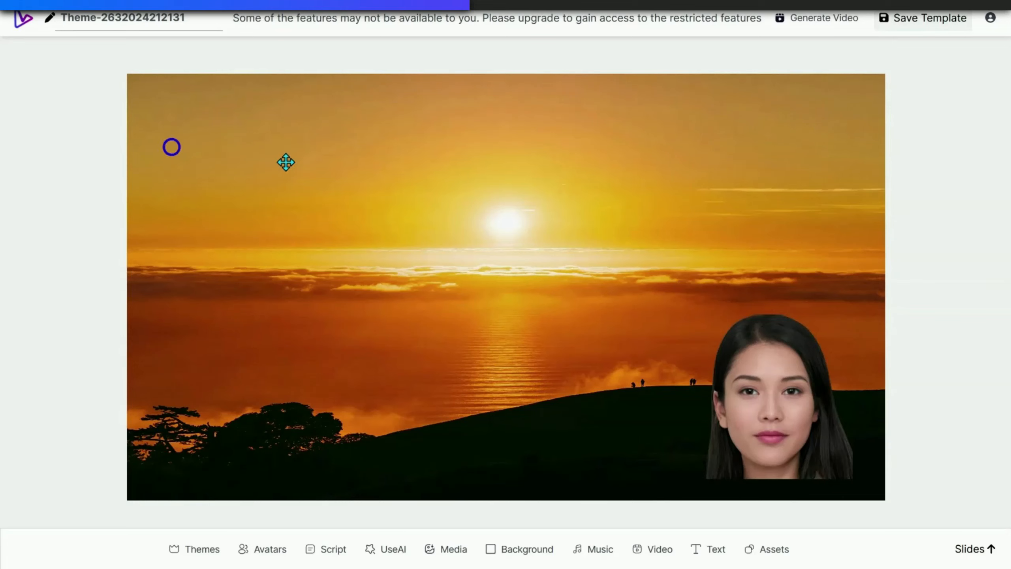
# Add the grey circle with curved outer strokes, enlarge it and place it over the avatar
pyautogui.click(764, 551)
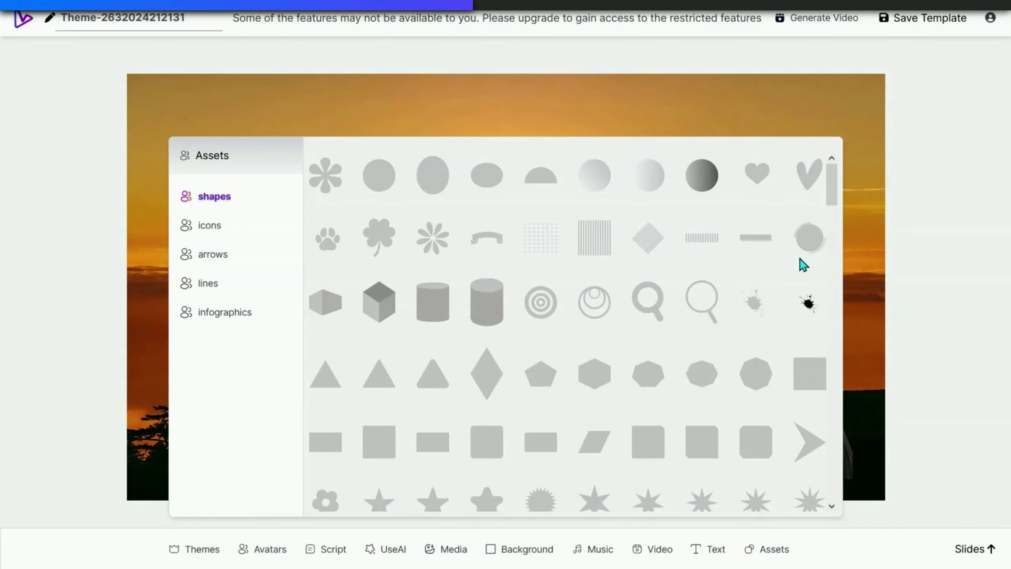
pyautogui.click(808, 237)
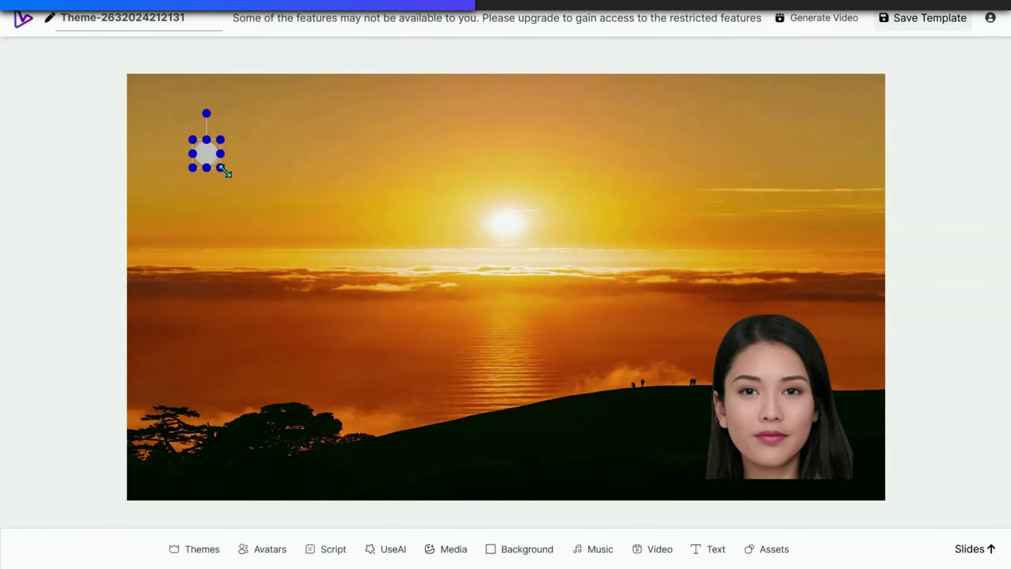
pyautogui.moveTo(223, 170); pyautogui.dragTo(463, 296)
pyautogui.moveTo(349, 278); pyautogui.dragTo(774, 423)
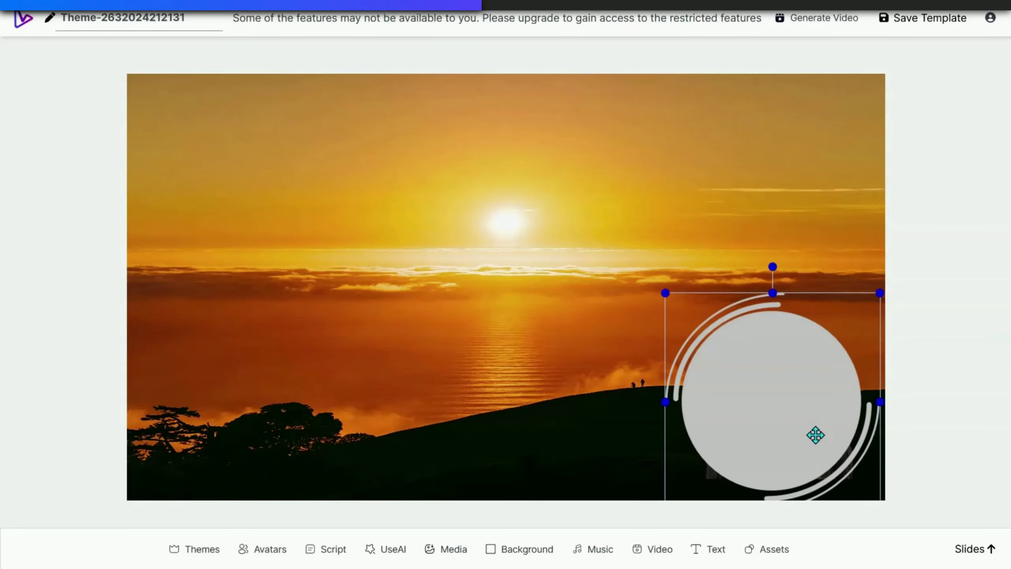
# Send the grey circle shape to the back so that it sits behind the avatar
pyautogui.rightClick(736, 352)
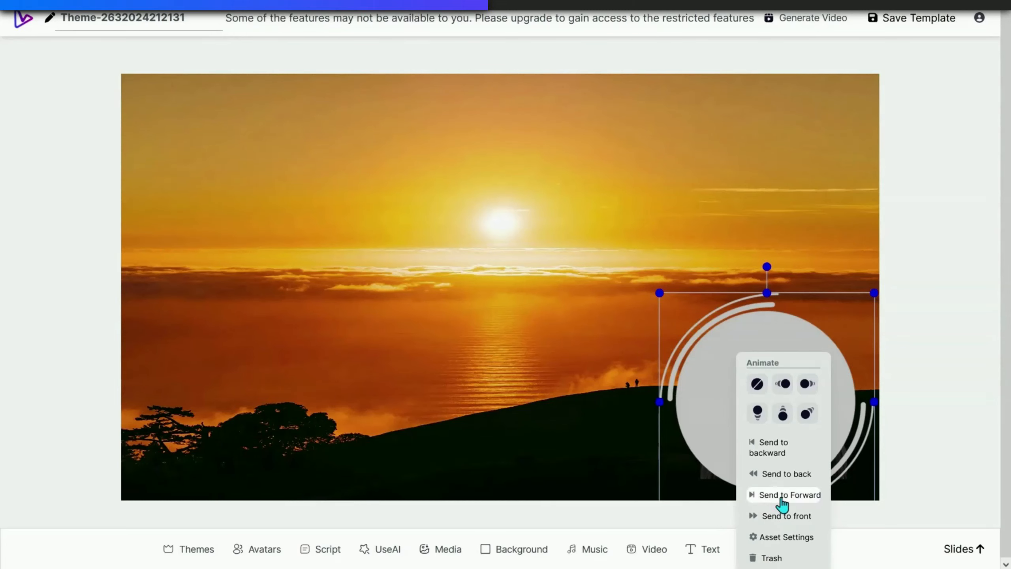
pyautogui.click(785, 476)
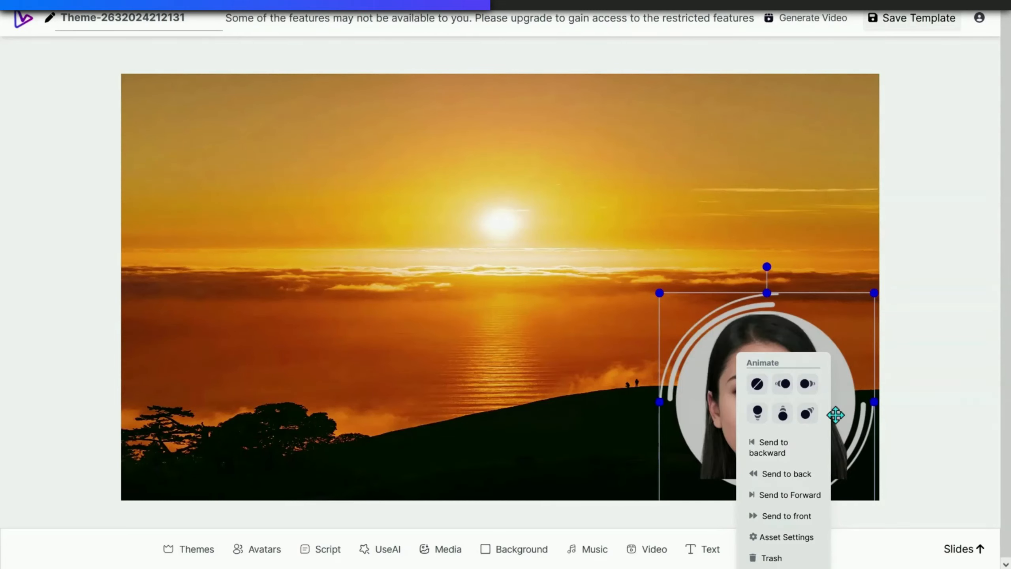
pyautogui.click(936, 337)
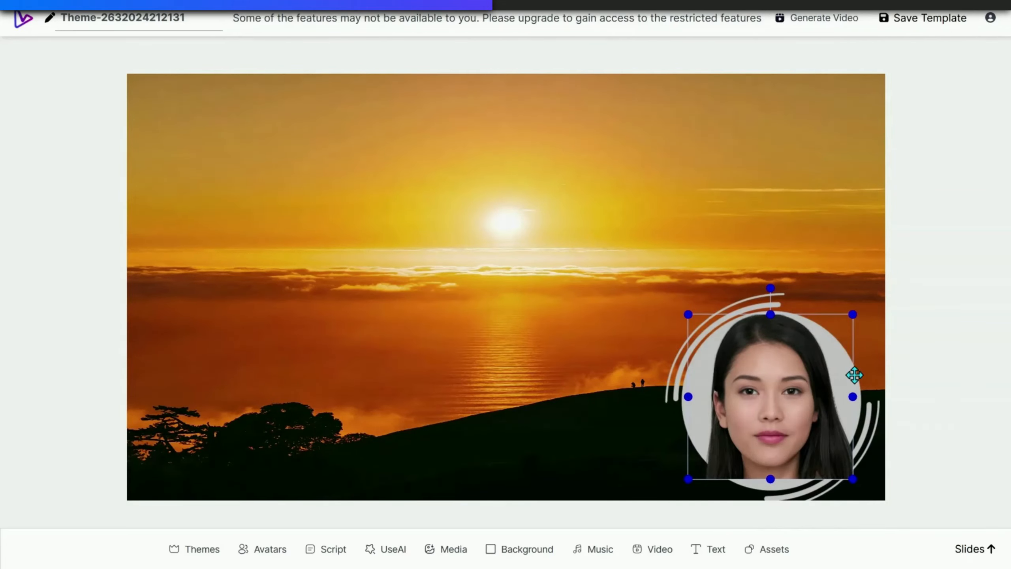
pyautogui.click(868, 411)
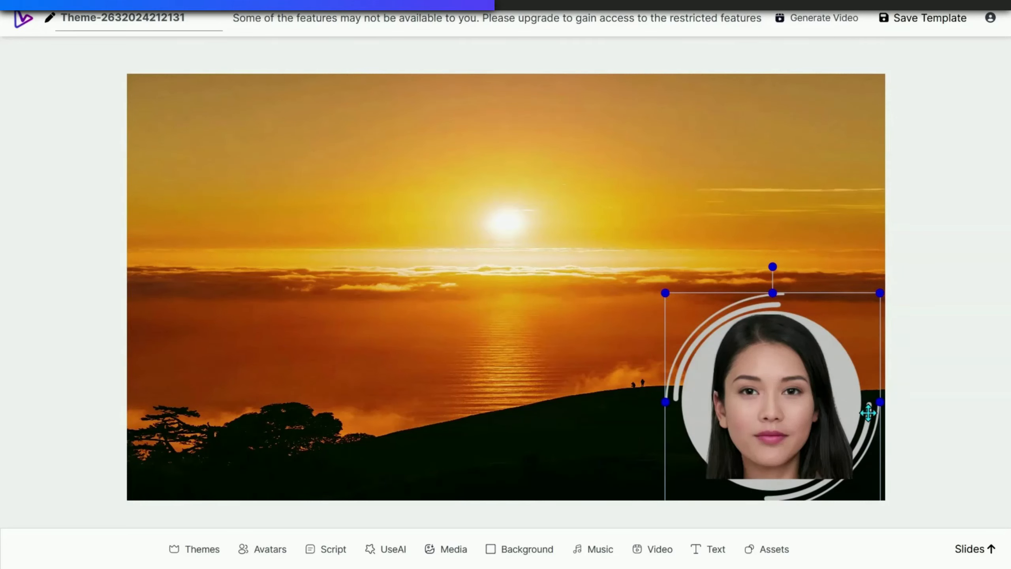
pyautogui.rightClick(869, 413)
pyautogui.click(920, 351)
pyautogui.click(637, 336)
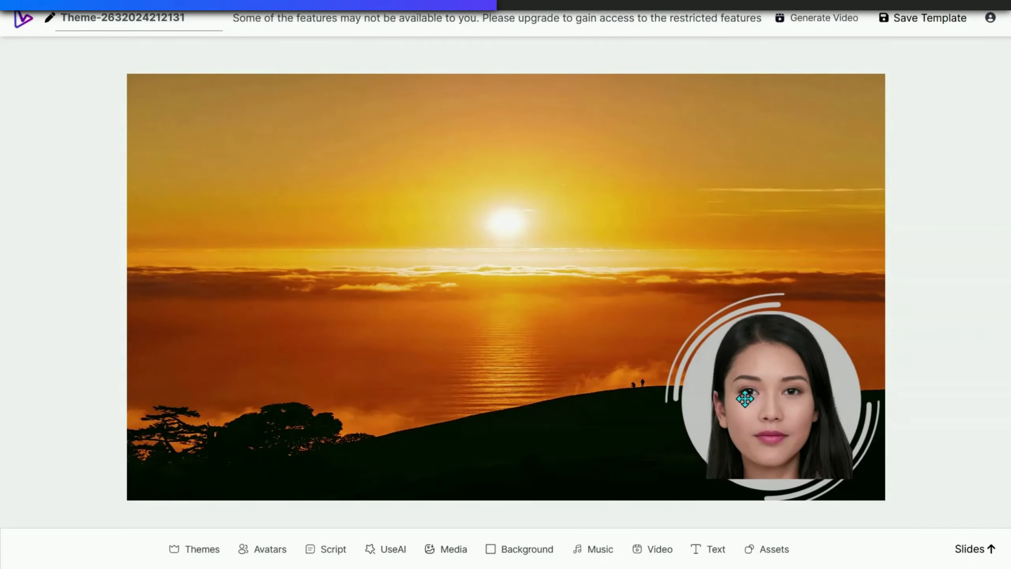
# Move the avatar to the slide's upper-left area, off the grey circle, and make the circle slightly smaller
pyautogui.click(768, 411)
pyautogui.moveTo(768, 411); pyautogui.dragTo(308, 236)
pyautogui.click(776, 390)
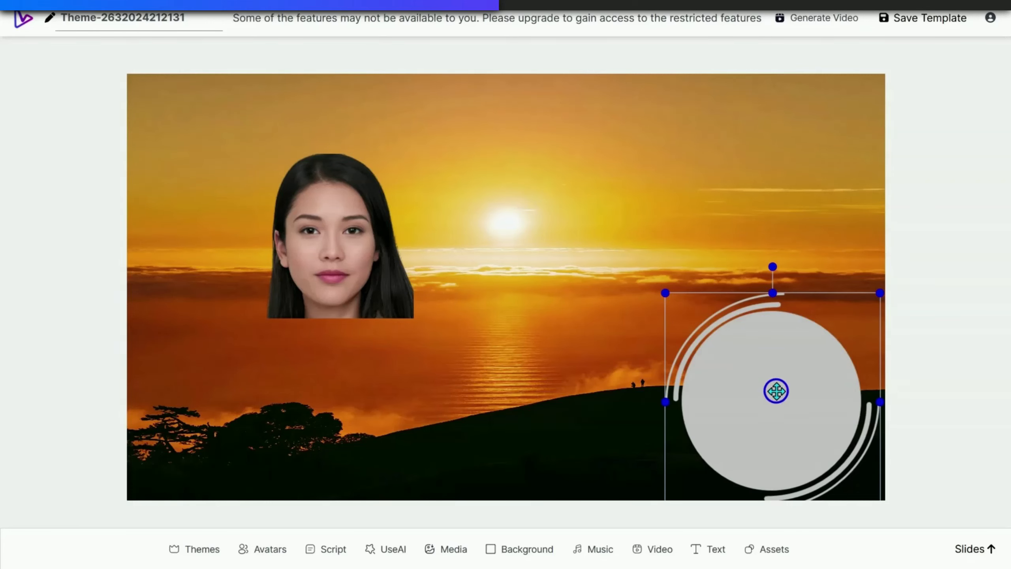
# Set the grey circle's asset color to light yellow (red 255, green 255, blue 128) in its asset settings
pyautogui.rightClick(775, 391)
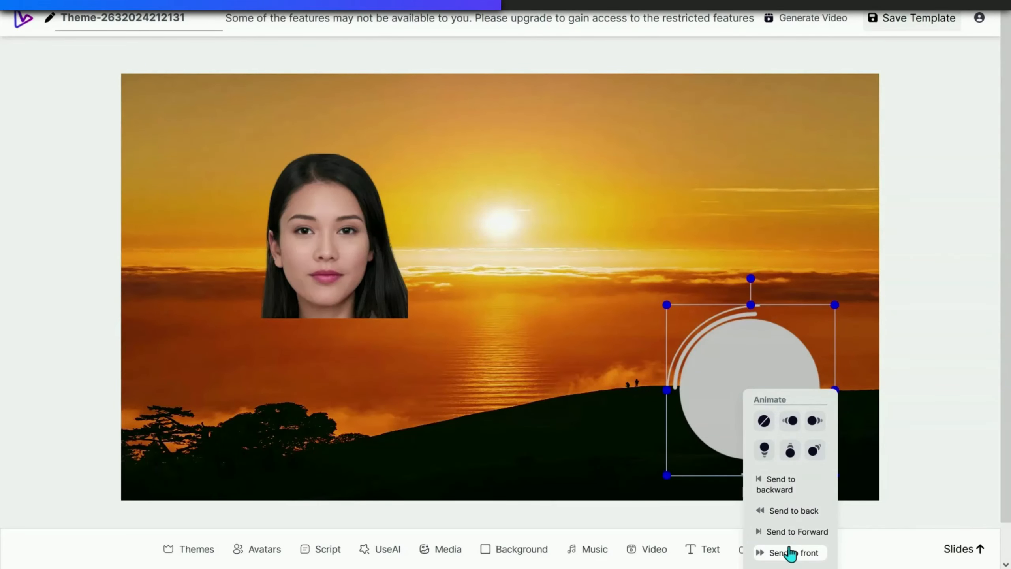
pyautogui.scroll(-1, 790, 553)
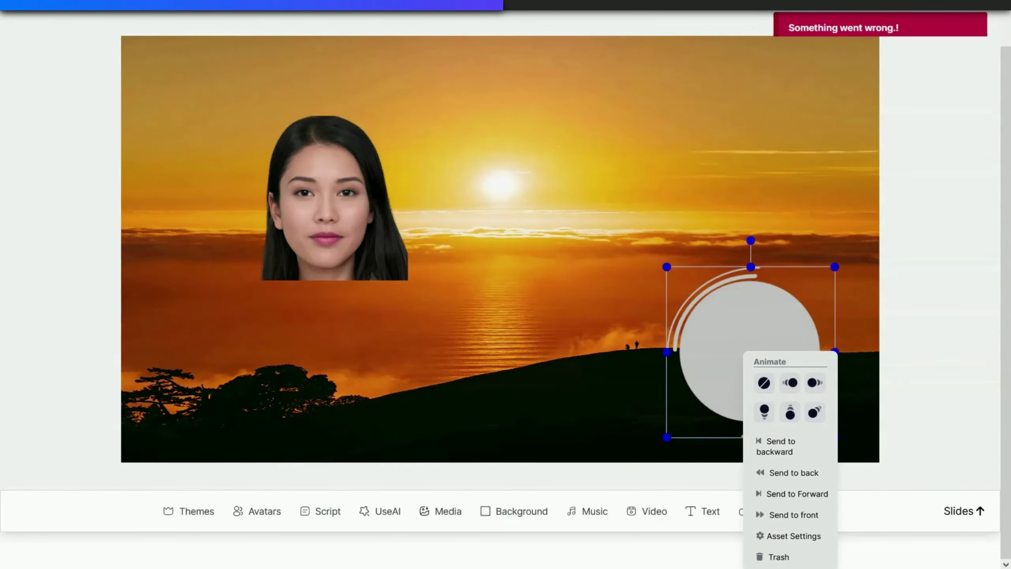
pyautogui.click(804, 538)
pyautogui.click(841, 415)
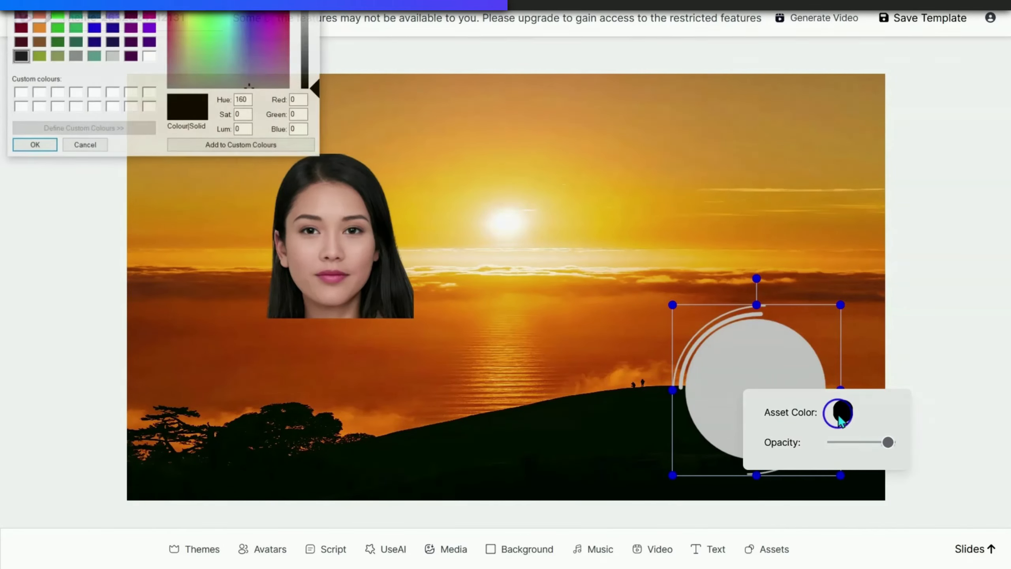
pyautogui.moveTo(171, 4); pyautogui.dragTo(570, 113)
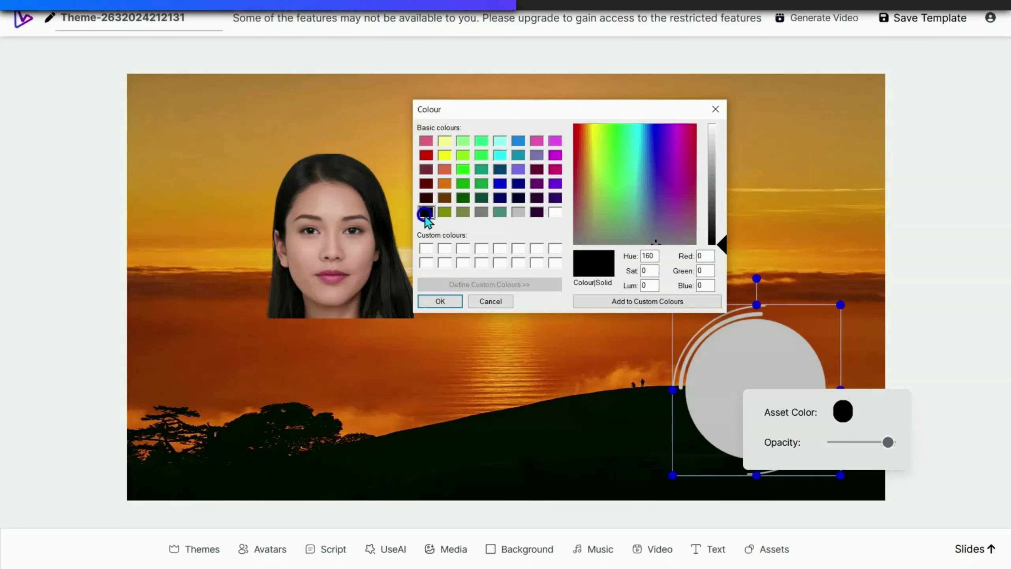
pyautogui.click(650, 182)
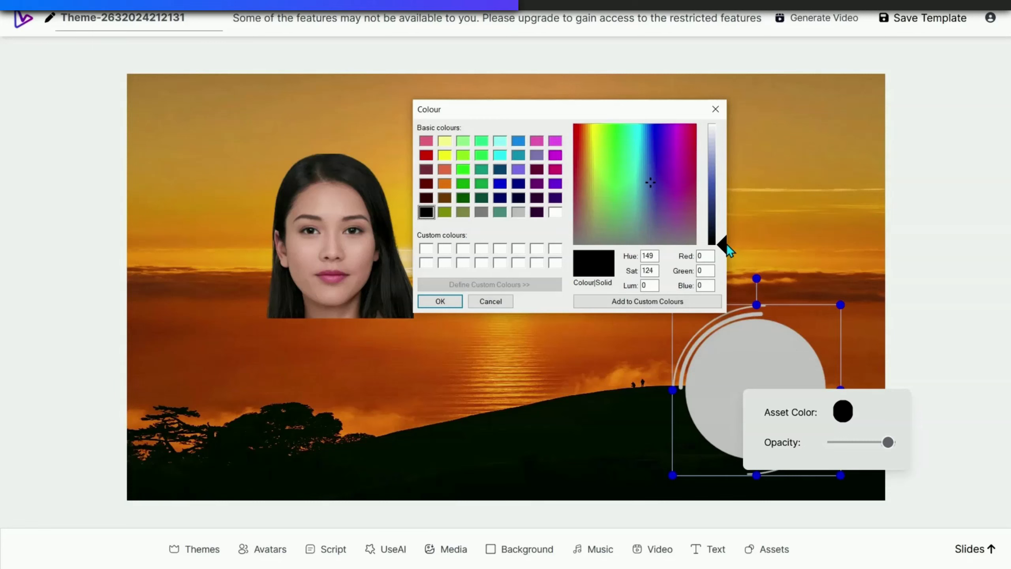
pyautogui.moveTo(727, 243); pyautogui.dragTo(717, 215)
pyautogui.click(653, 173)
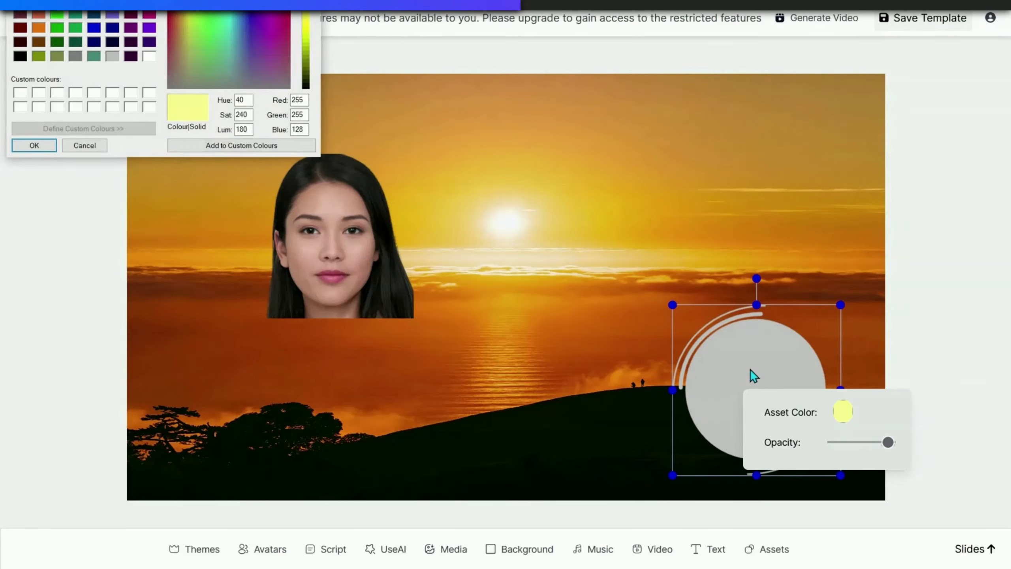
# Add the light yellow to the custom colours, confirm the color choice and close the asset settings
pyautogui.click(232, 147)
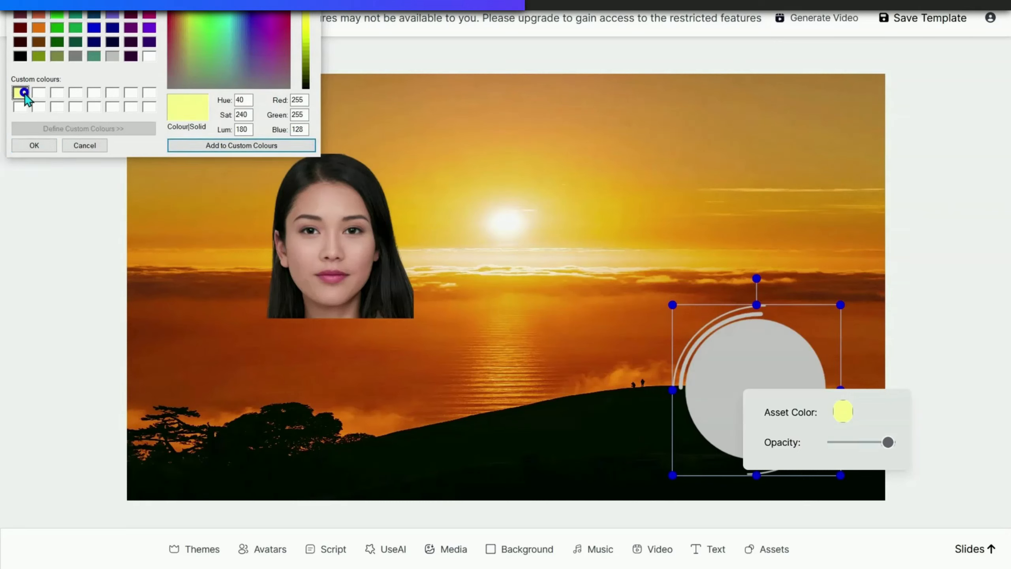
pyautogui.click(34, 146)
pyautogui.click(584, 264)
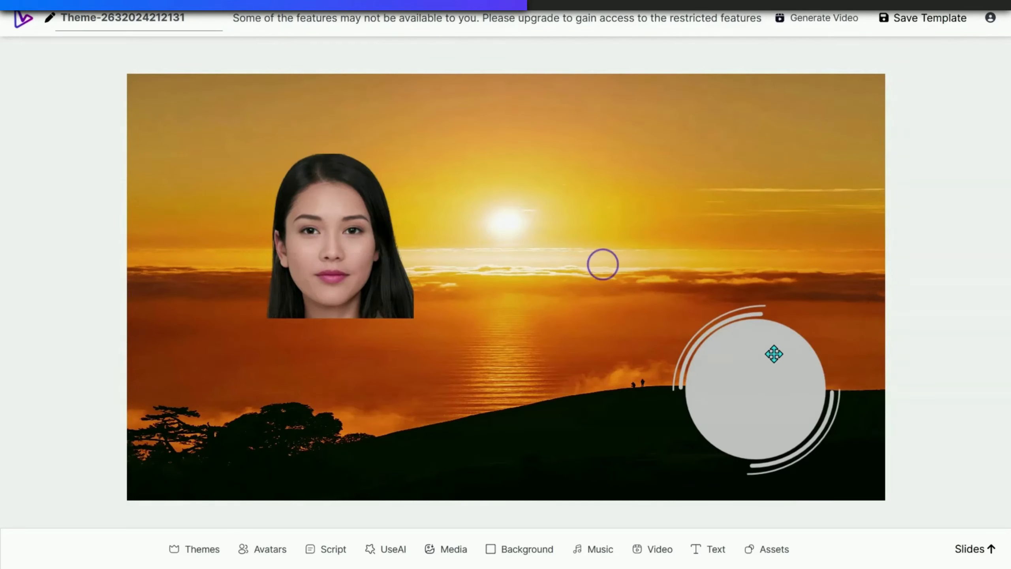
# Set the grey circle's asset color to white (red 255, green 255, blue 255) in its asset settings and confirm the color
pyautogui.click(768, 361)
pyautogui.rightClick(768, 361)
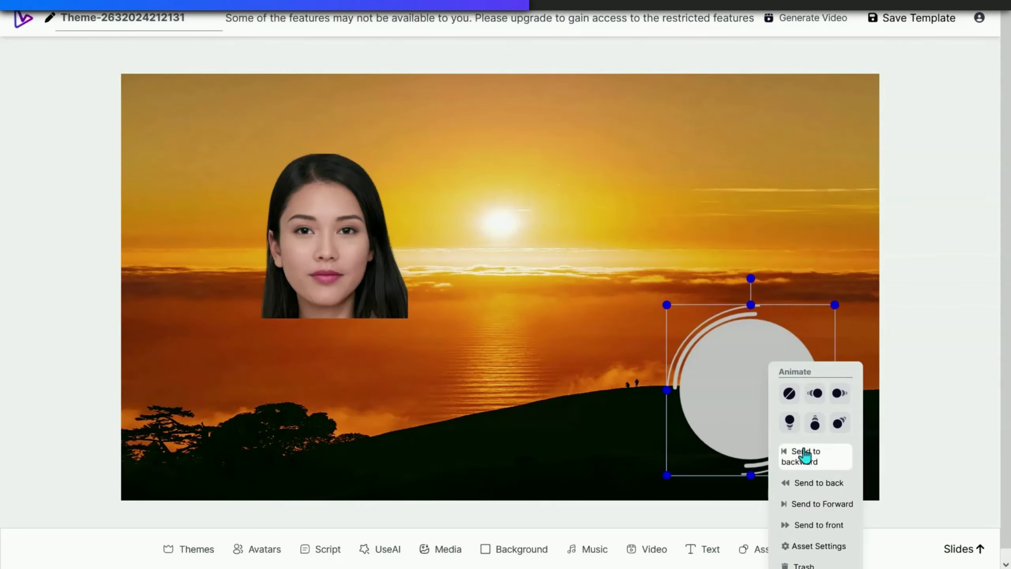
pyautogui.scroll(-1, 823, 465)
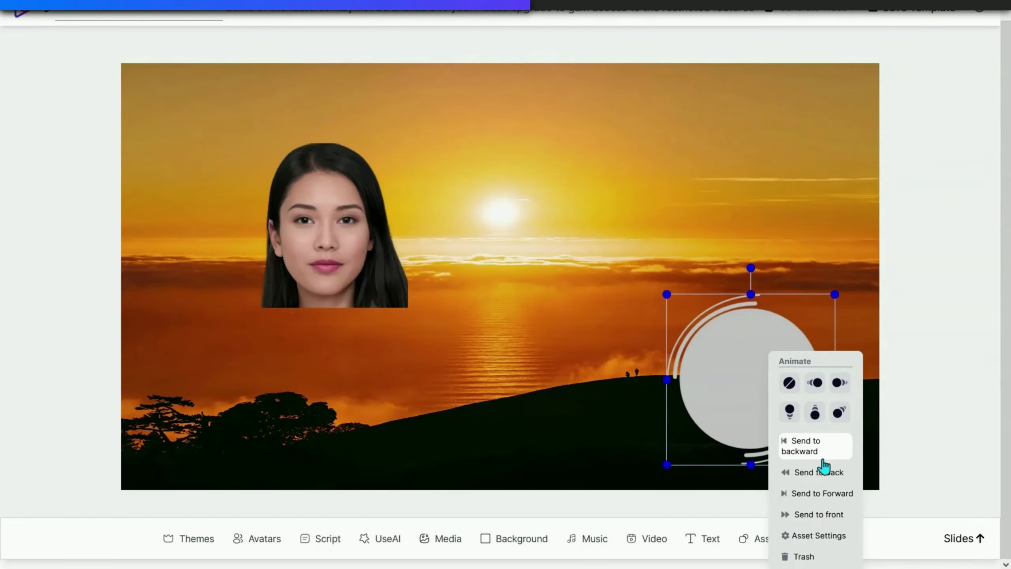
pyautogui.click(822, 537)
pyautogui.click(869, 385)
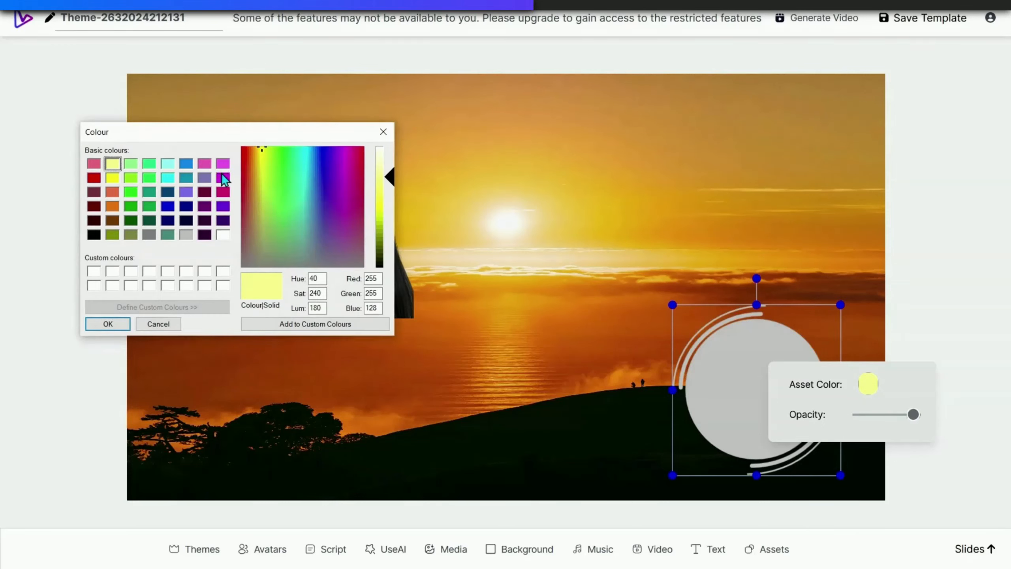
pyautogui.click(224, 163)
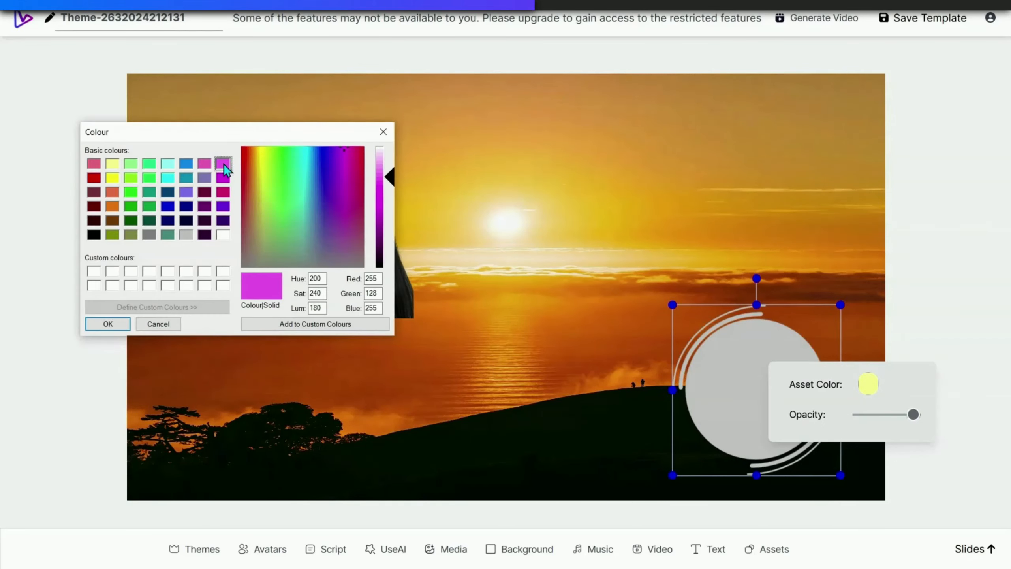
pyautogui.click(223, 235)
pyautogui.click(108, 324)
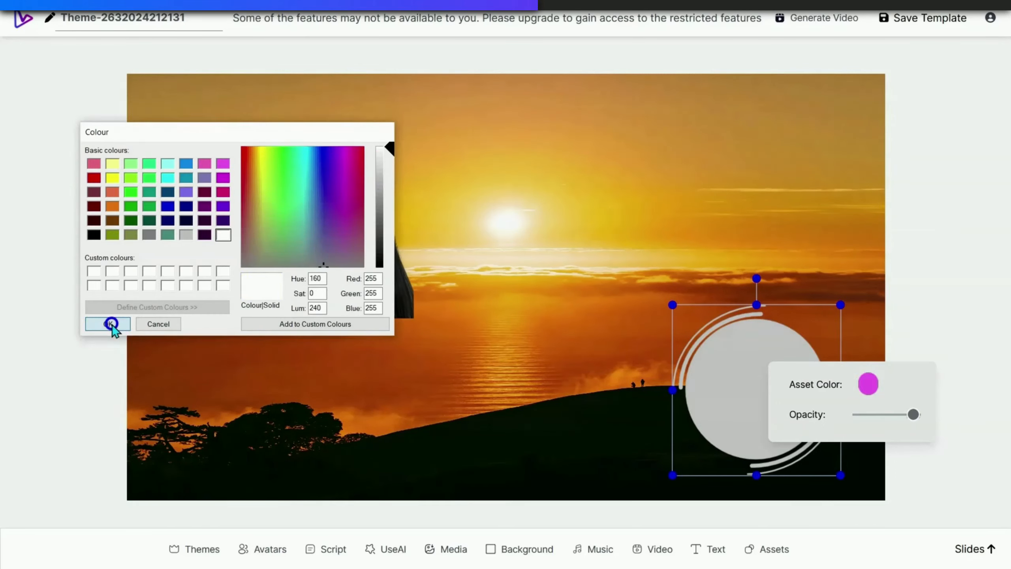
# Shrink the avatar and place it in the middle of the grey circle
pyautogui.click(742, 358)
pyautogui.click(648, 343)
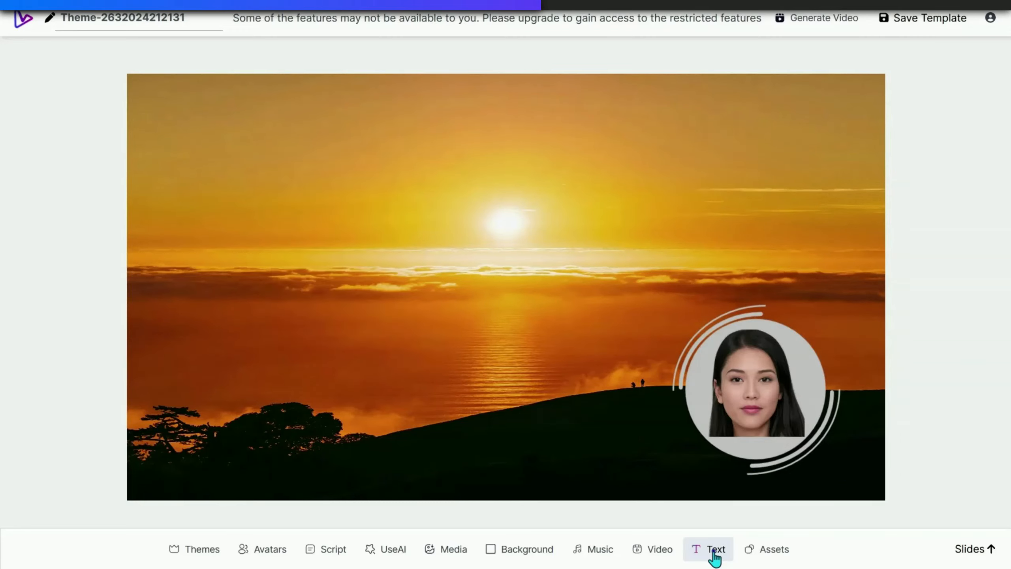
# Add a title reading "knight biz review slide one" to the slide and widen its text box so it fits on one line
pyautogui.click(714, 557)
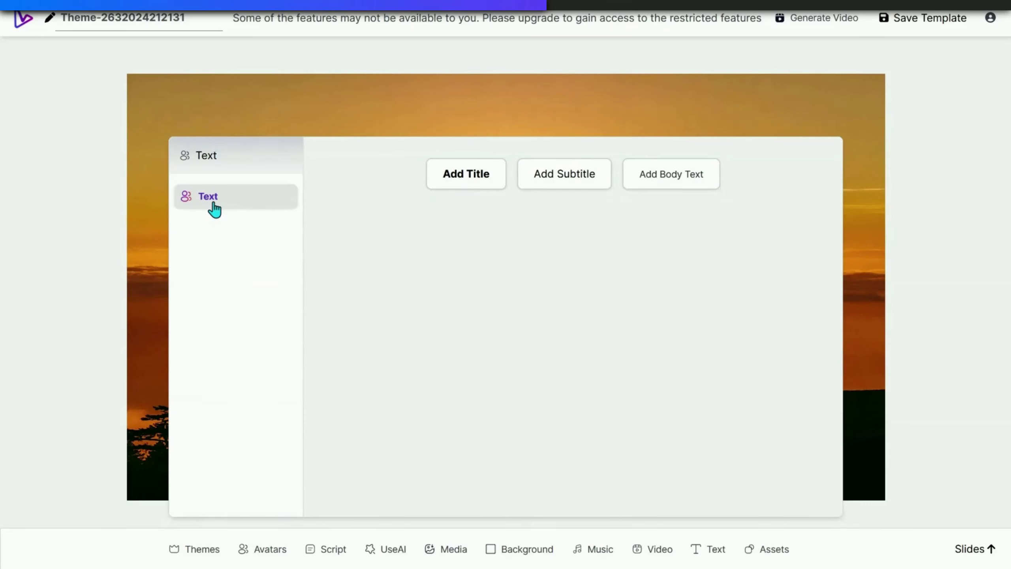
pyautogui.click(473, 188)
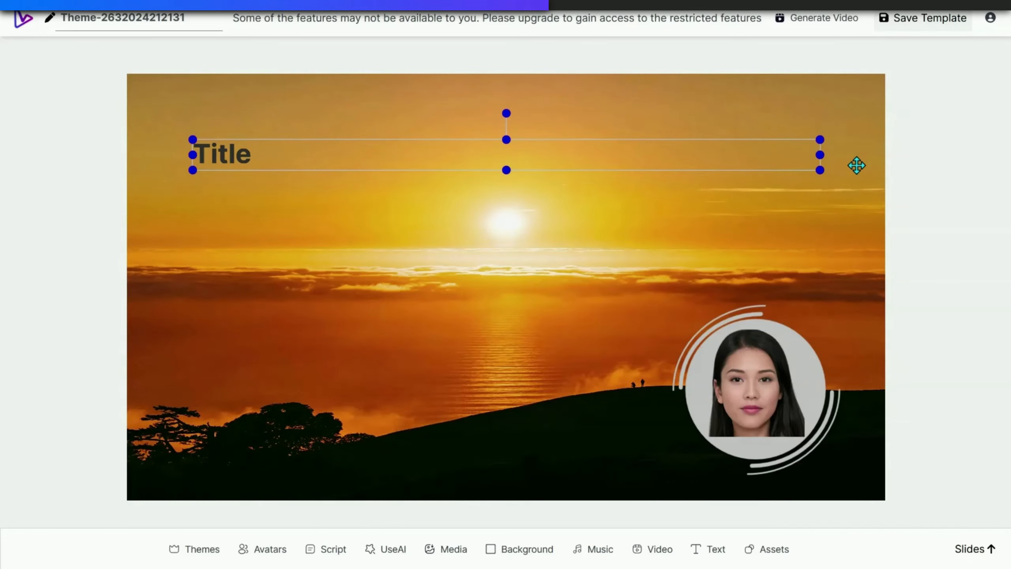
pyautogui.moveTo(816, 157); pyautogui.dragTo(348, 162)
pyautogui.doubleClick(254, 159)
pyautogui.write('knigh')
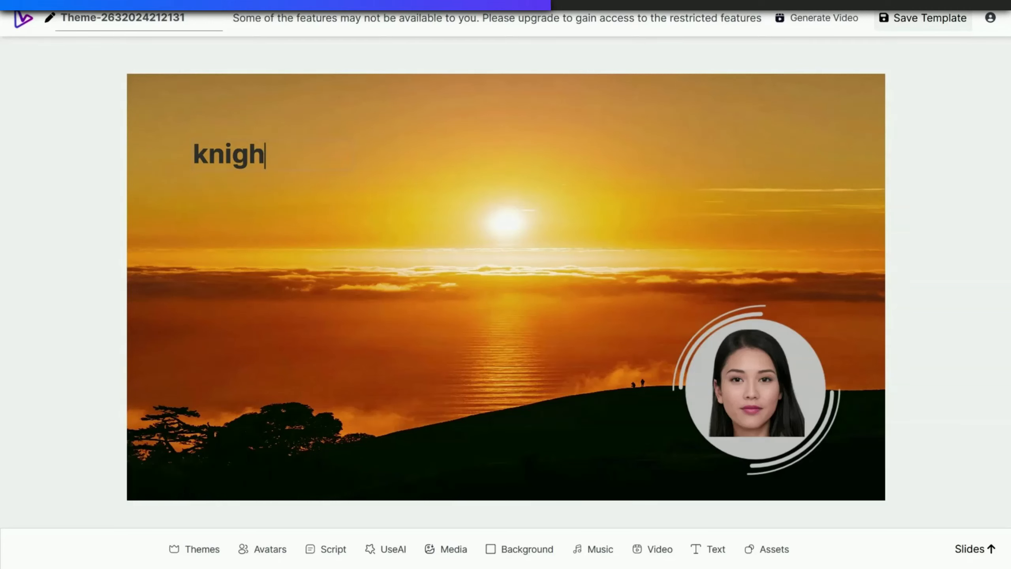
pyautogui.write('t biz revi')
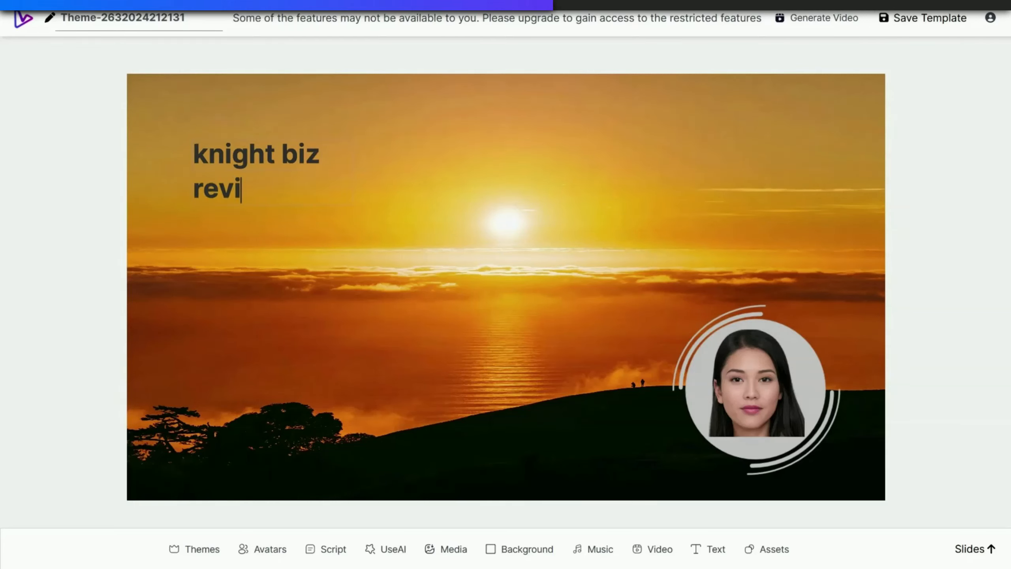
pyautogui.write('ew slide one')
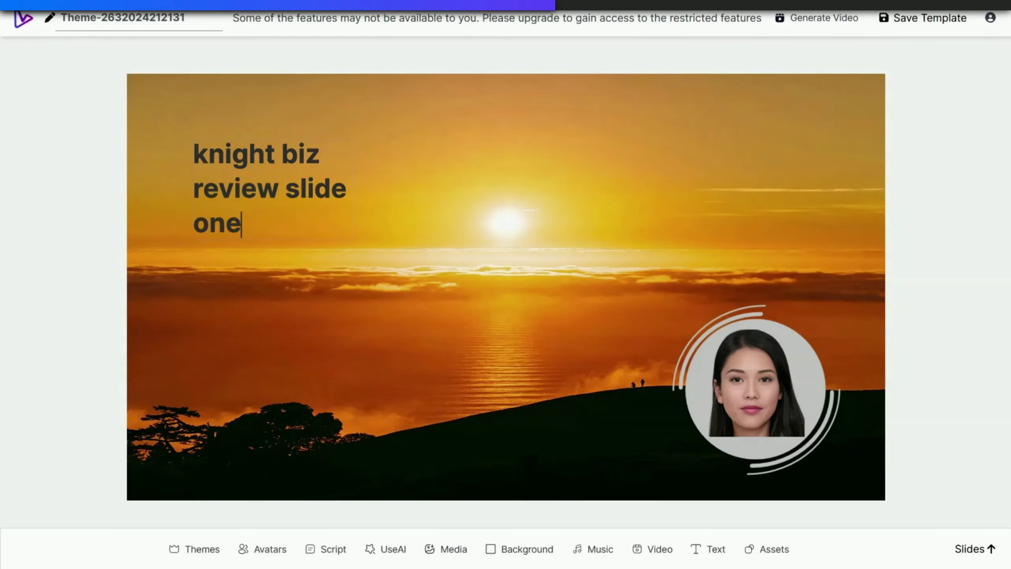
pyautogui.click(355, 194)
pyautogui.moveTo(354, 195); pyautogui.dragTo(613, 199)
# Set the title's font color to bright yellow (red 255, green 255, blue 0) in its font settings and confirm the color
pyautogui.rightClick(486, 158)
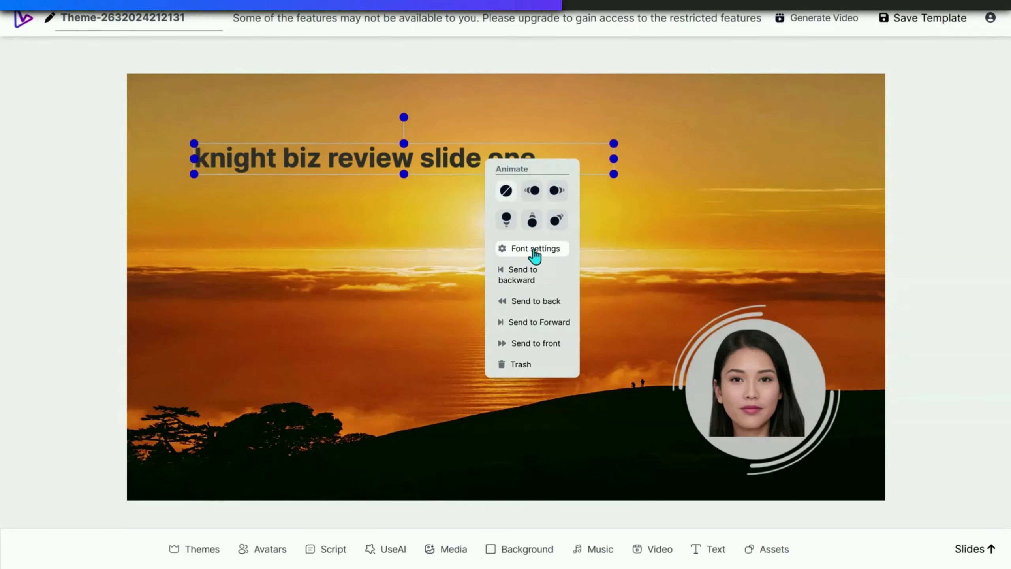
pyautogui.click(535, 249)
pyautogui.click(585, 279)
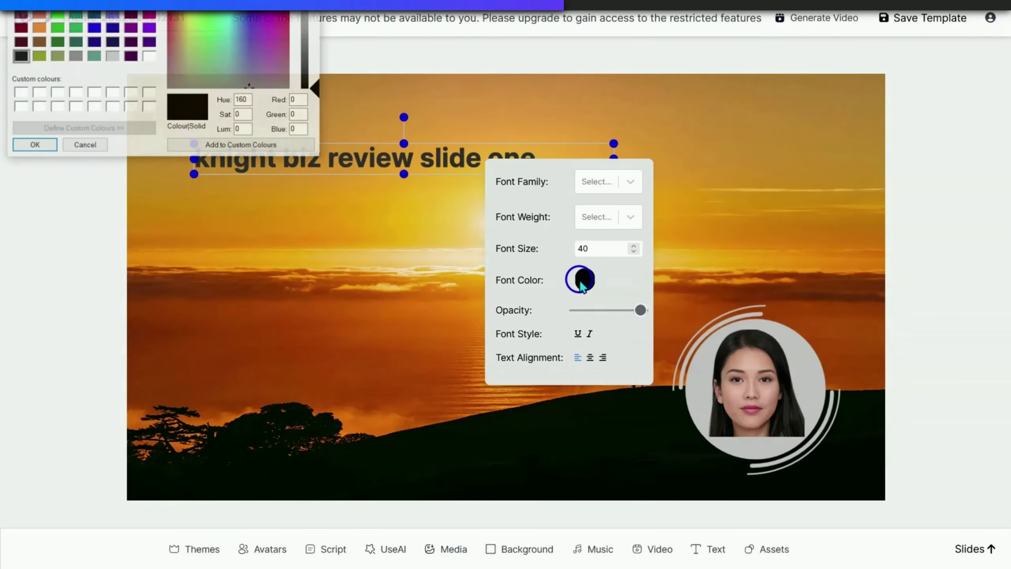
pyautogui.moveTo(197, 2); pyautogui.dragTo(311, 225)
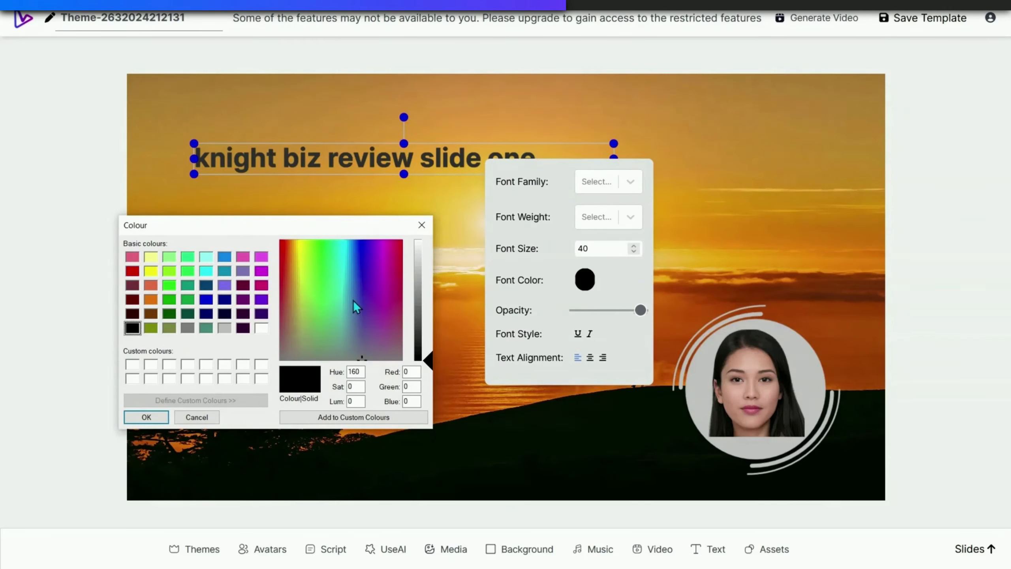
pyautogui.click(206, 300)
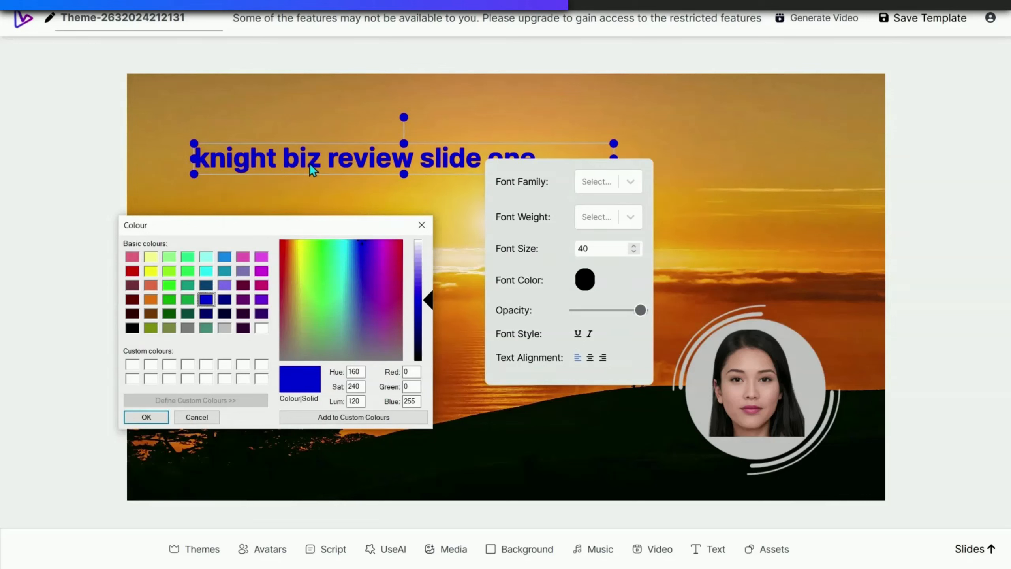
pyautogui.click(319, 274)
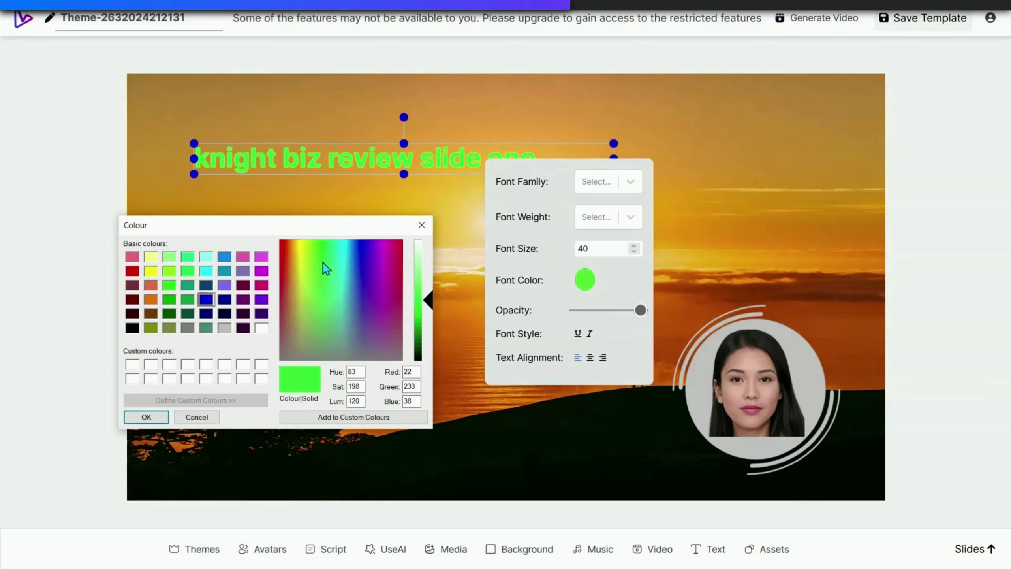
pyautogui.click(206, 271)
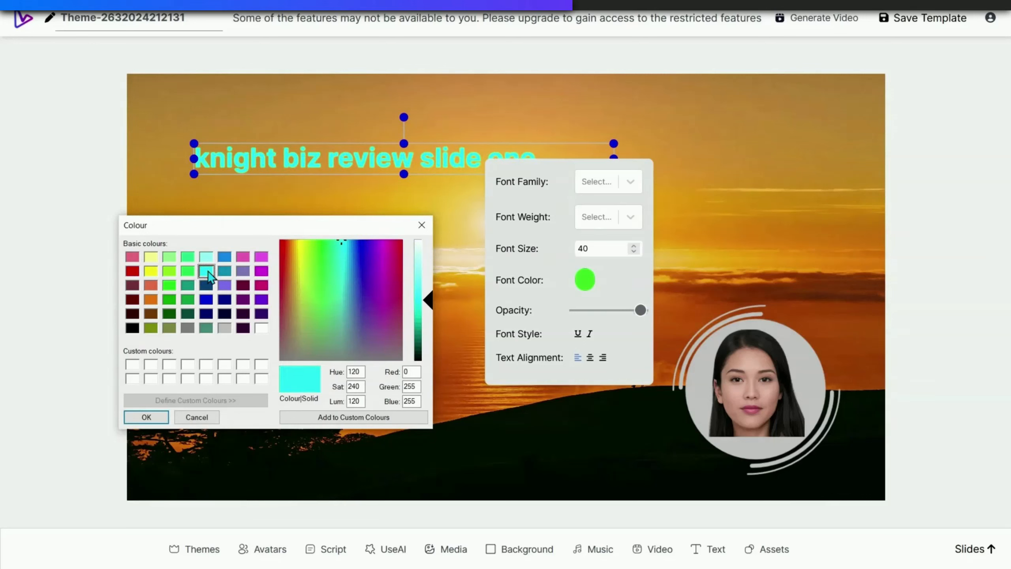
pyautogui.click(205, 257)
pyautogui.moveTo(354, 268)
pyautogui.mouseDown()
pyautogui.moveTo(344, 255)
pyautogui.moveTo(389, 263)
pyautogui.moveTo(340, 283)
pyautogui.mouseUp()
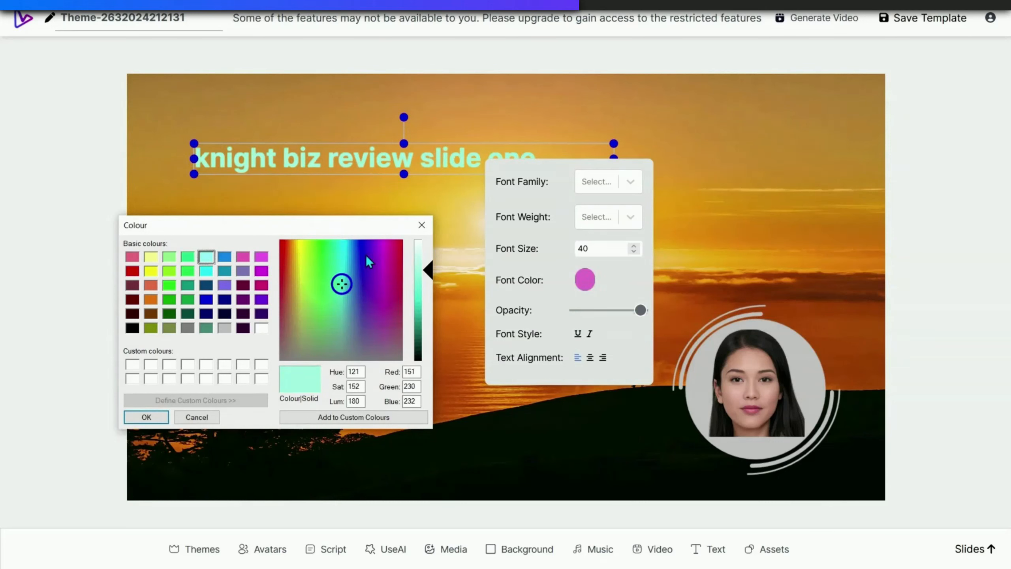
pyautogui.click(152, 271)
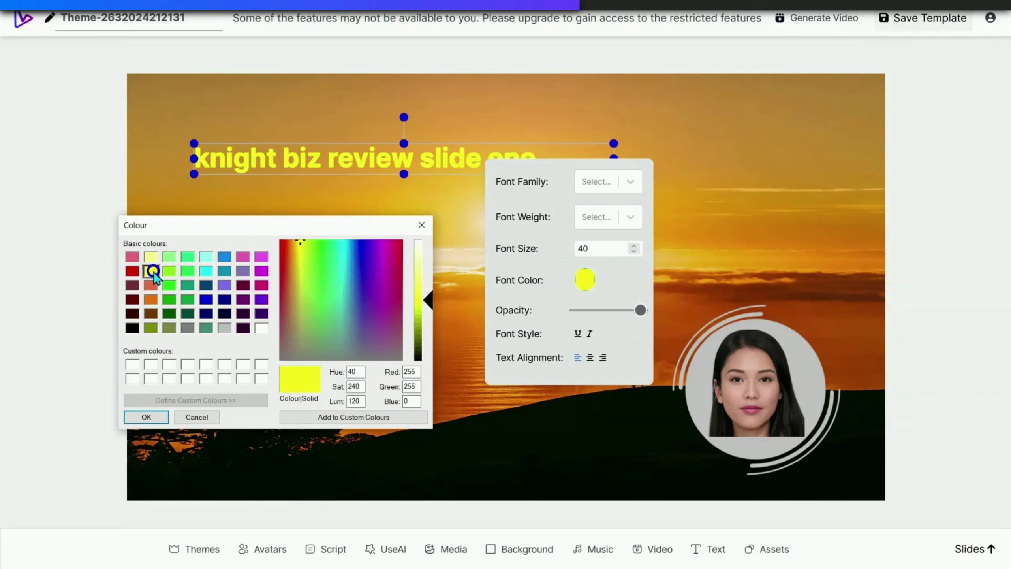
pyautogui.click(167, 418)
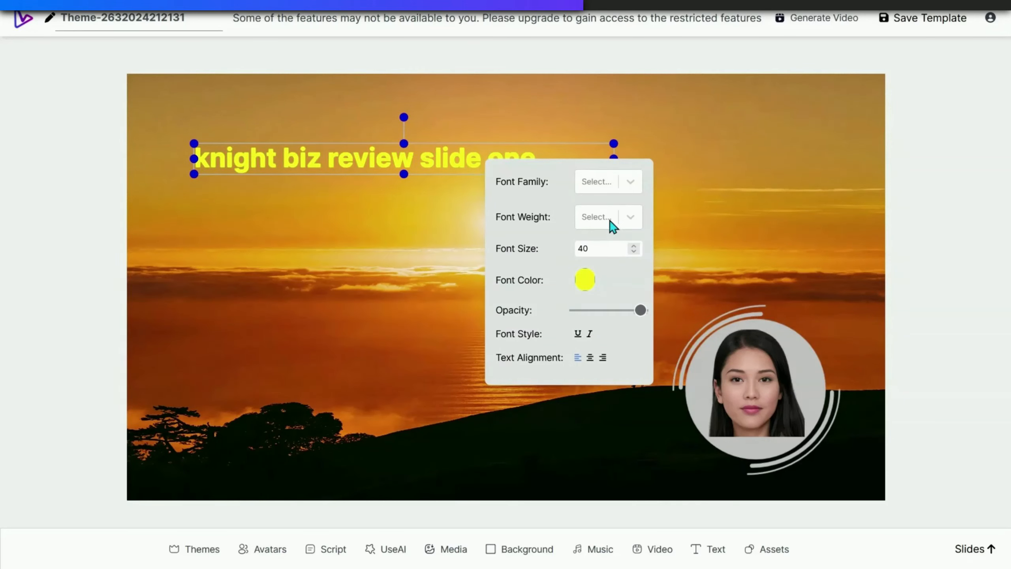
# Give the title font weight 700 and the Luckiest Guy font family, and underline it
pyautogui.click(632, 219)
pyautogui.click(612, 310)
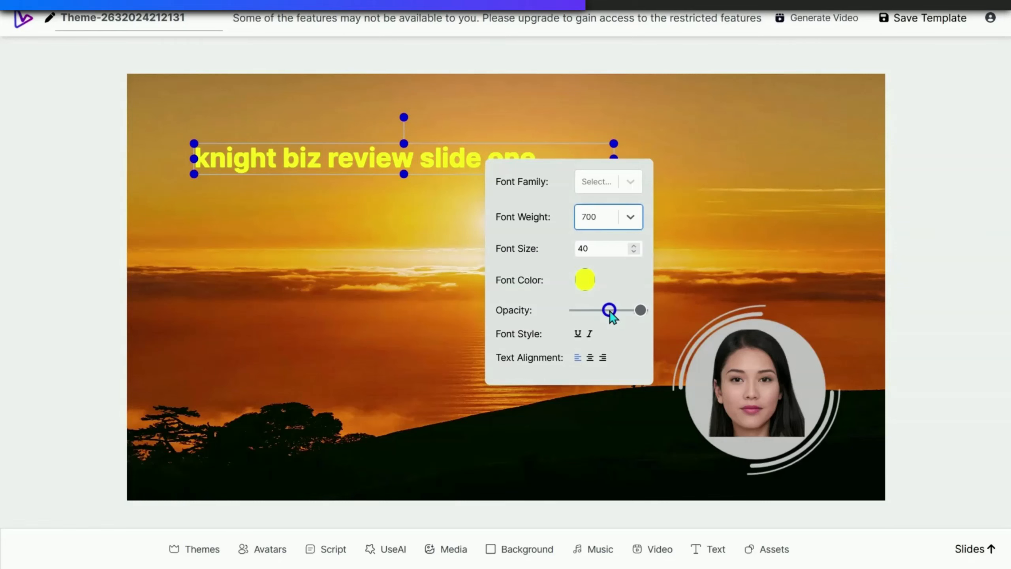
pyautogui.click(636, 187)
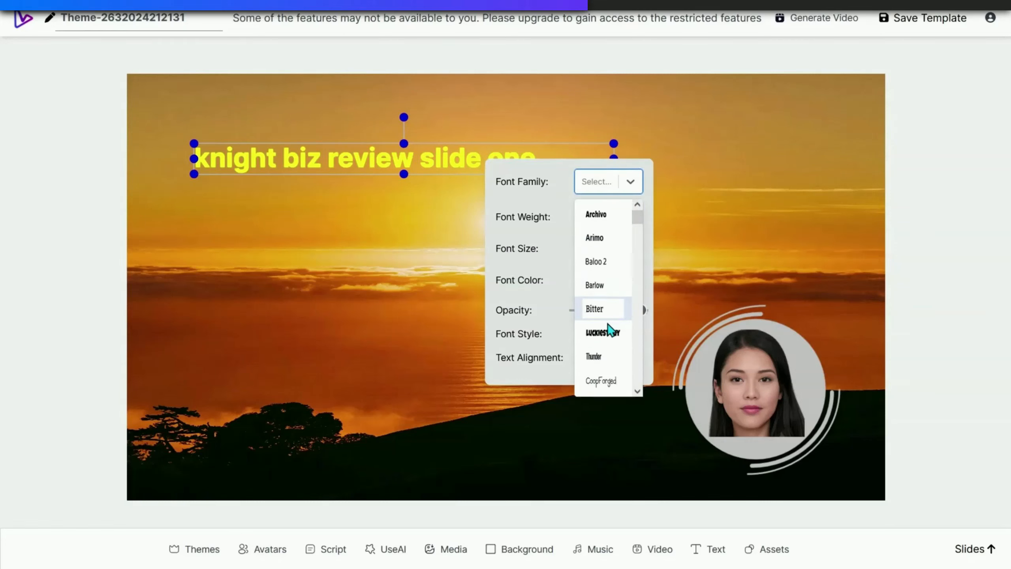
pyautogui.click(609, 331)
pyautogui.click(357, 154)
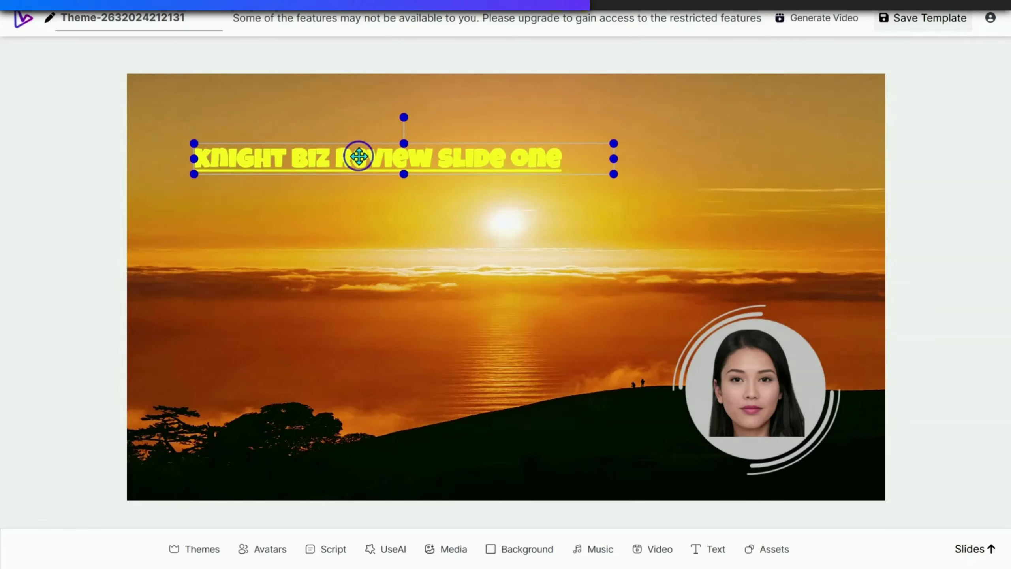
# Review the animation and layering options available for the title
pyautogui.rightClick(359, 155)
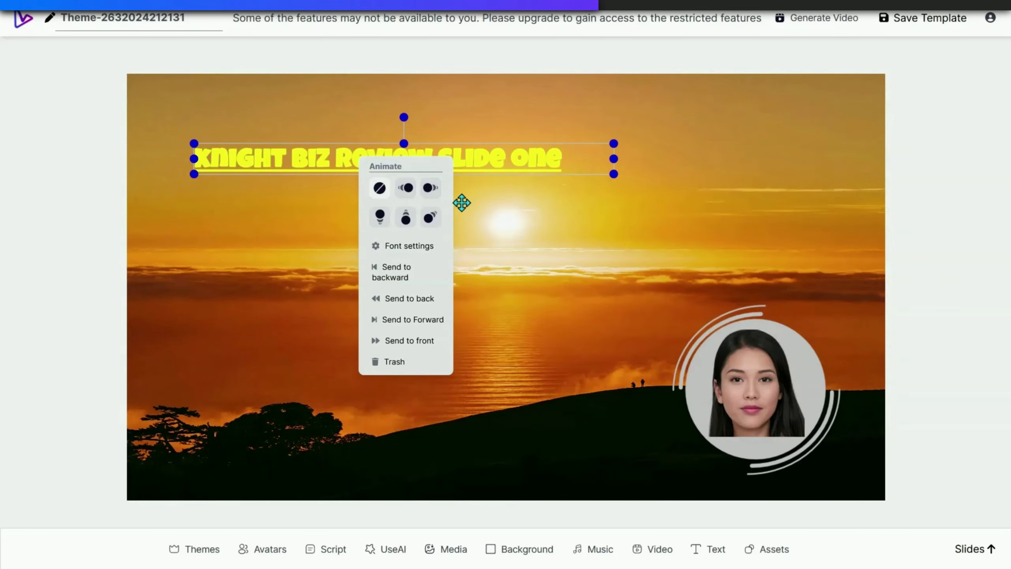
pyautogui.click(518, 188)
# Look through the Unsplash pictures offered for media and for backgrounds
pyautogui.click(450, 549)
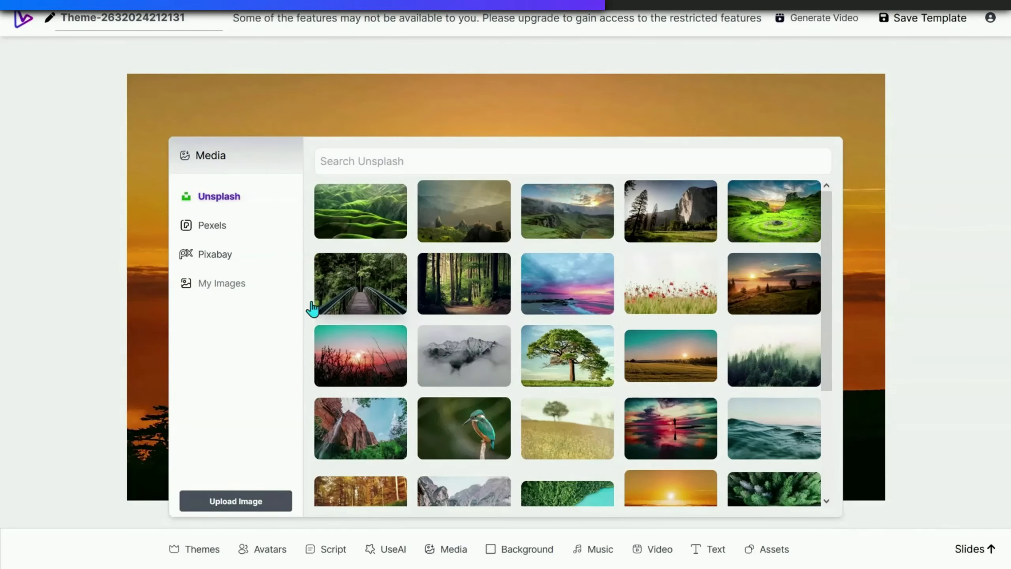
pyautogui.click(64, 245)
pyautogui.click(524, 554)
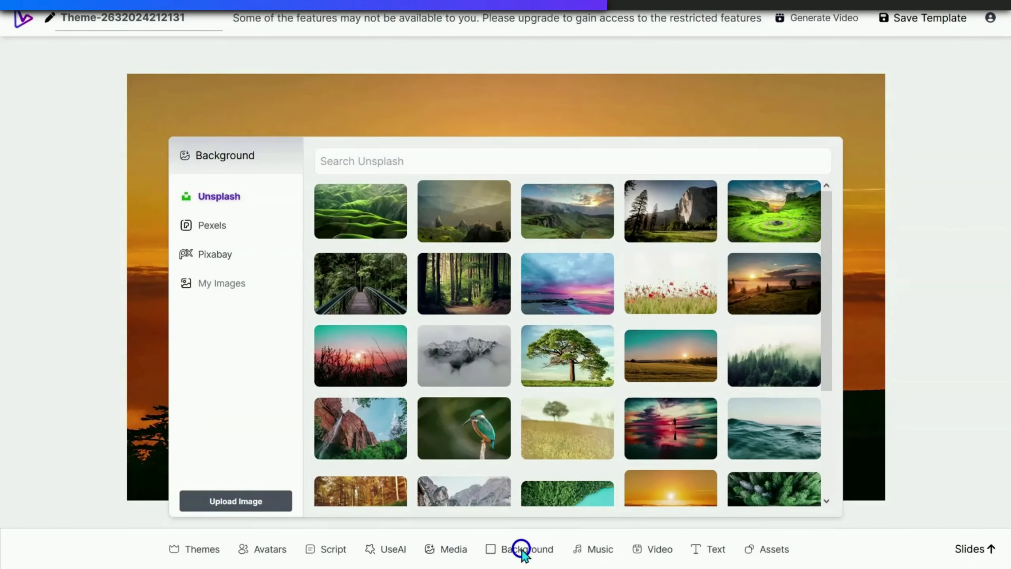
pyautogui.click(52, 221)
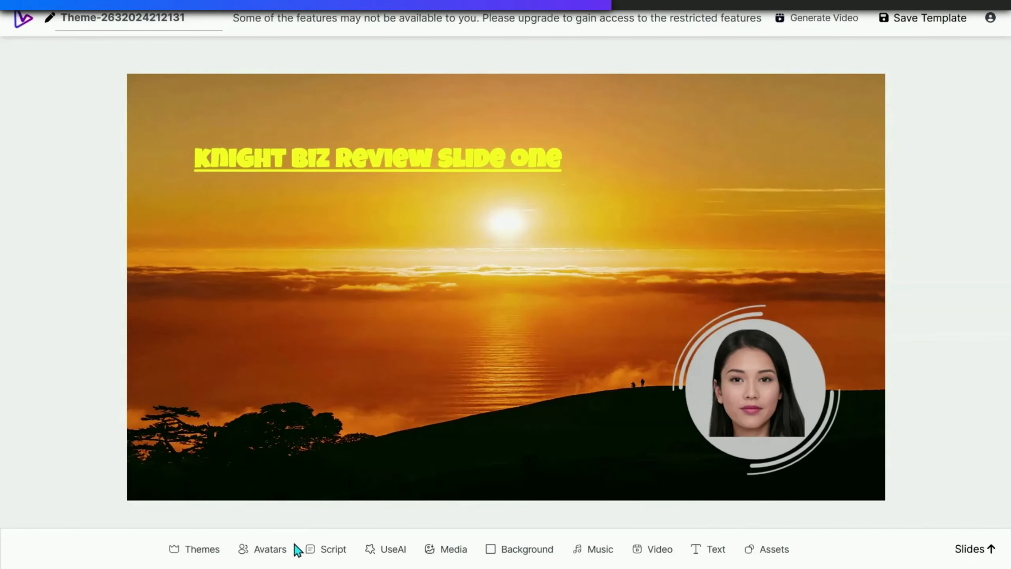
pyautogui.click(442, 552)
pyautogui.scroll(-4, 637, 279)
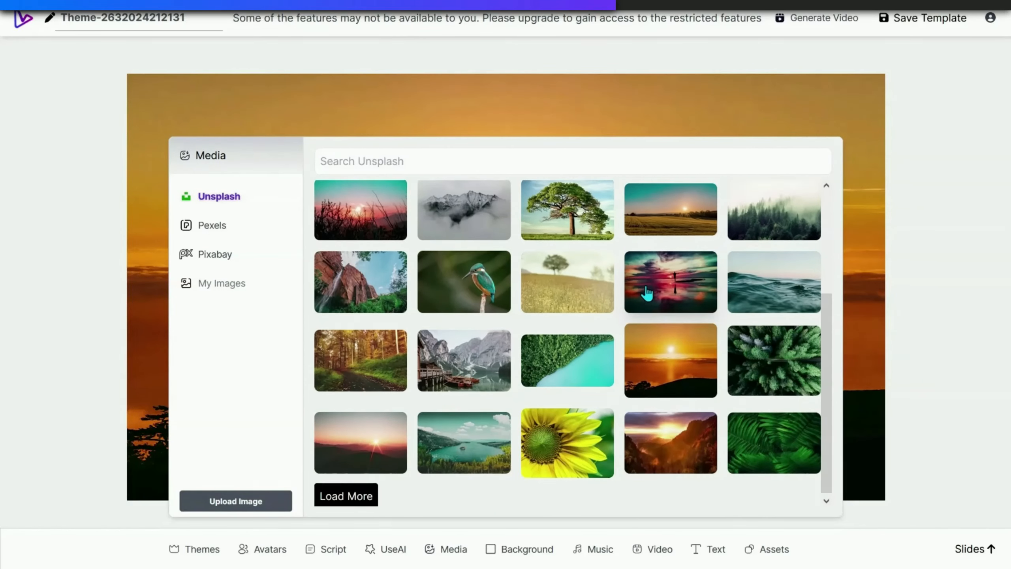
pyautogui.click(908, 378)
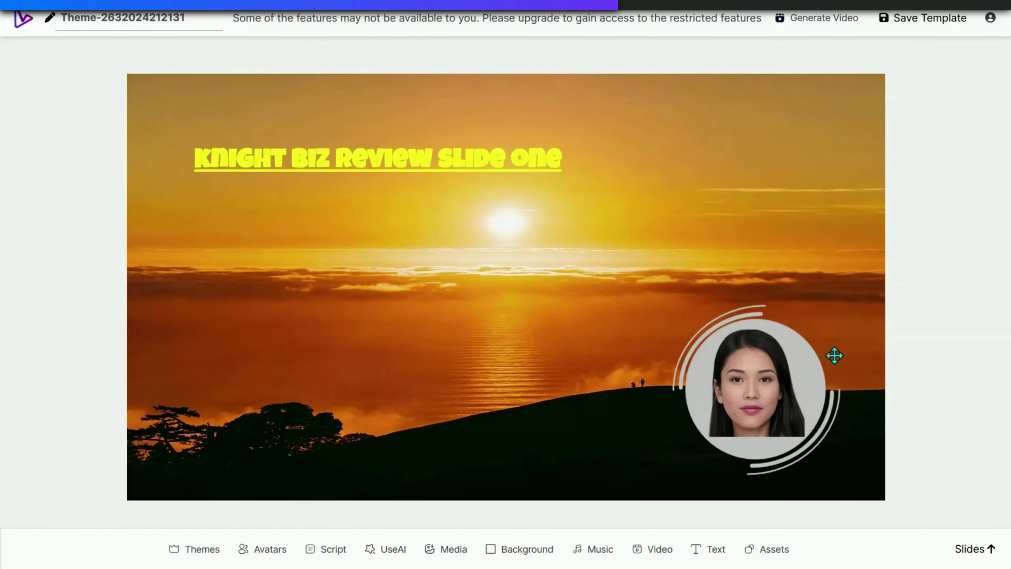
# Insert the Unsplash picture of the green tree, enlarge it and move it to the slide's lower-left area
pyautogui.click(442, 552)
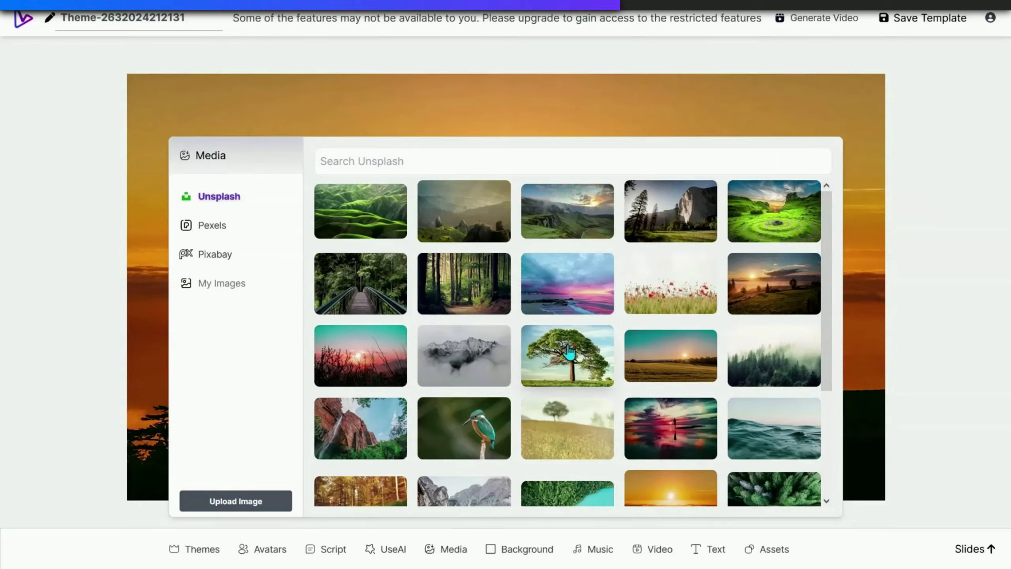
pyautogui.scroll(-4, 569, 241)
pyautogui.click(565, 209)
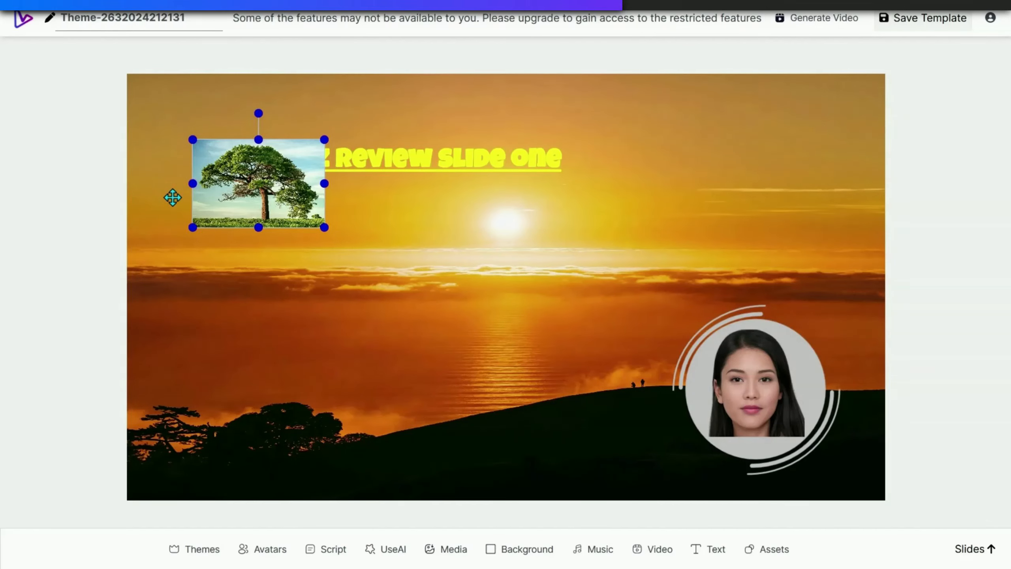
pyautogui.moveTo(235, 186); pyautogui.dragTo(266, 299)
pyautogui.moveTo(356, 254); pyautogui.dragTo(533, 187)
pyautogui.moveTo(450, 239); pyautogui.dragTo(360, 386)
pyautogui.rightClick(358, 385)
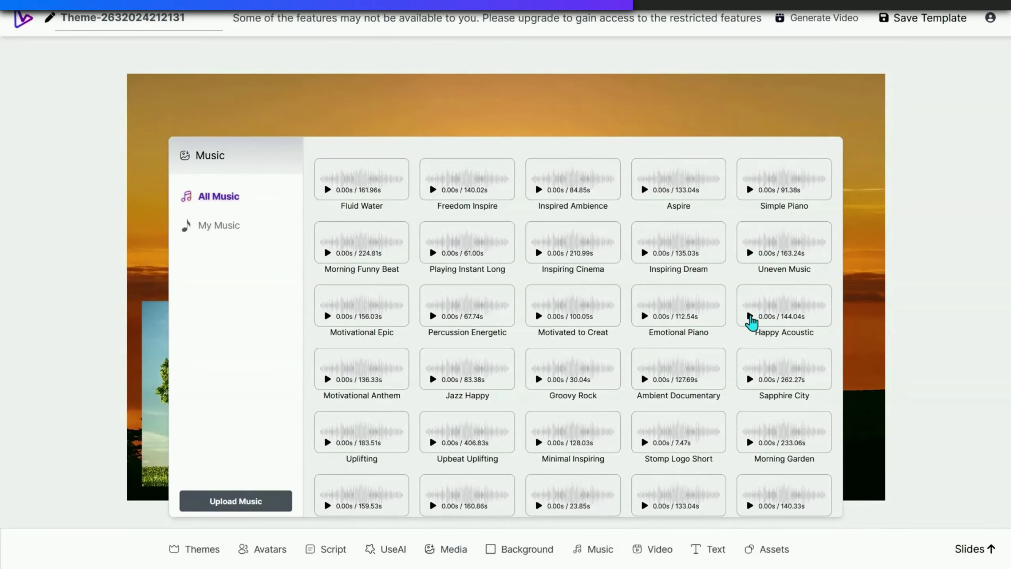
# Preview the music tracks Happy Acoustic, Groovy Rock, Playing Instant Long, Uplifting and Minimal Inspiring
pyautogui.click(750, 316)
pyautogui.click(539, 379)
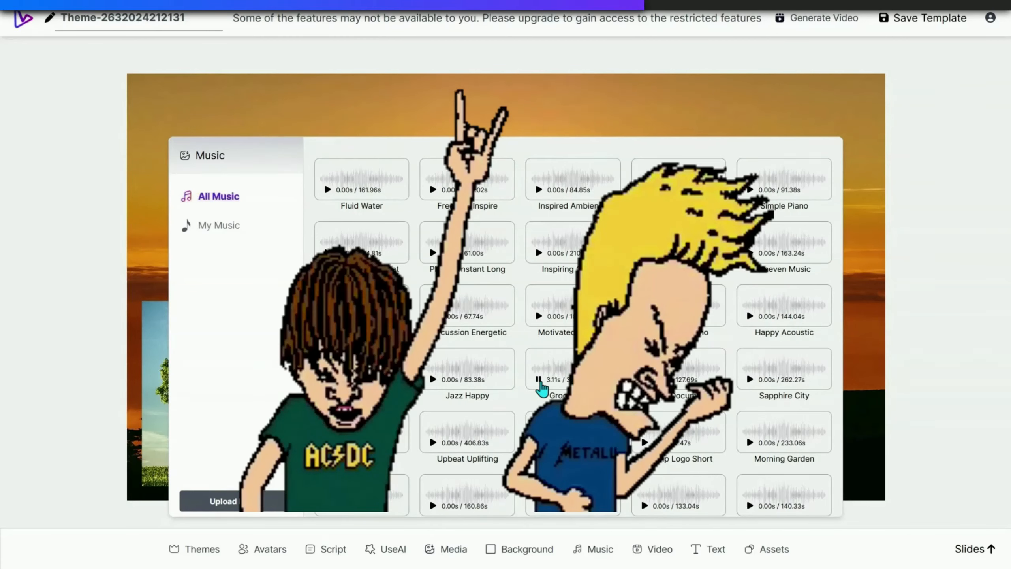
pyautogui.click(539, 379)
pyautogui.click(433, 254)
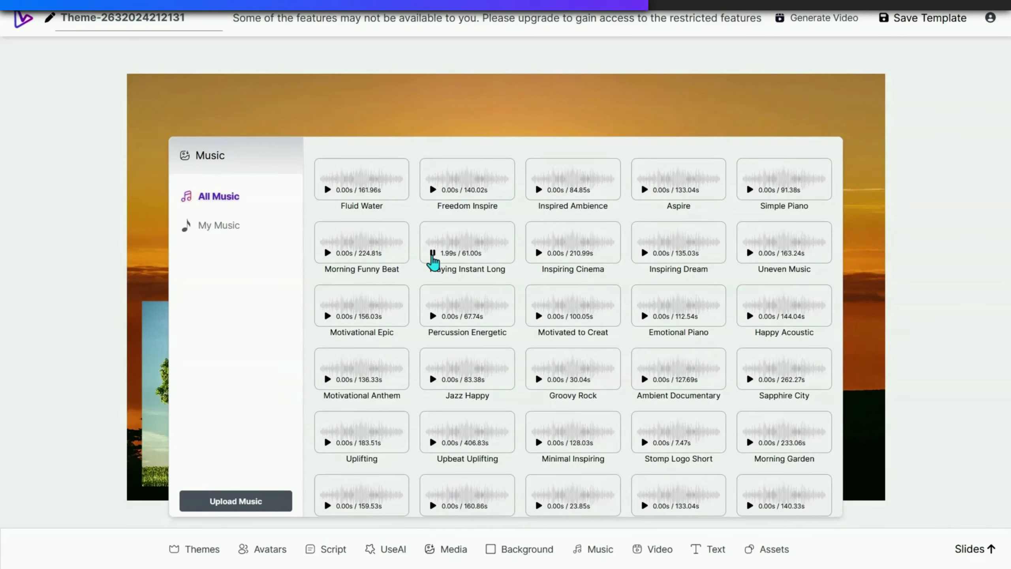
pyautogui.click(327, 443)
pyautogui.click(327, 443)
pyautogui.click(539, 443)
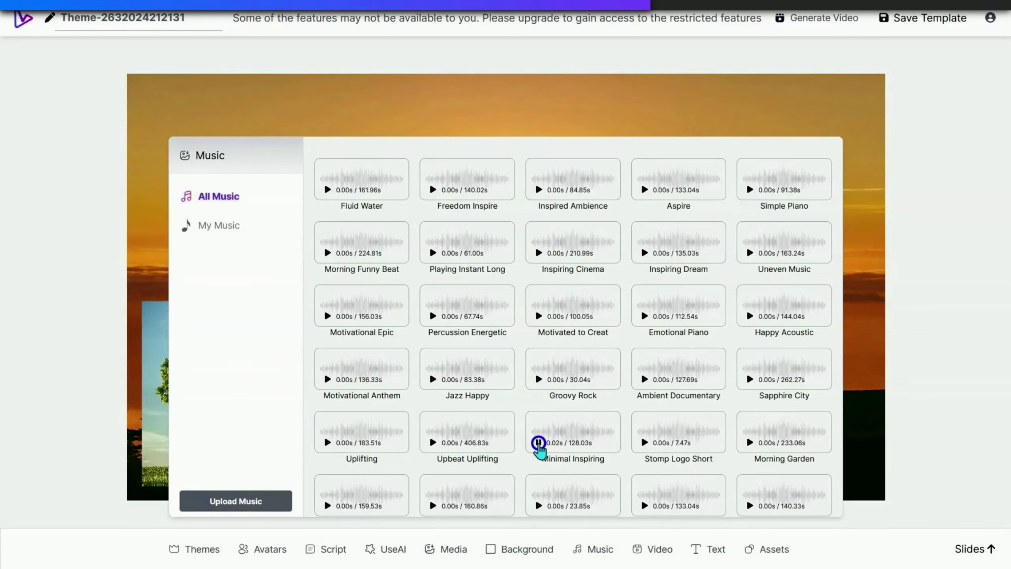
# Try Upbeat Uplifting as background music, preview Groovy Rock, and set the slide's background music to Minimal Inspiring
pyautogui.click(434, 453)
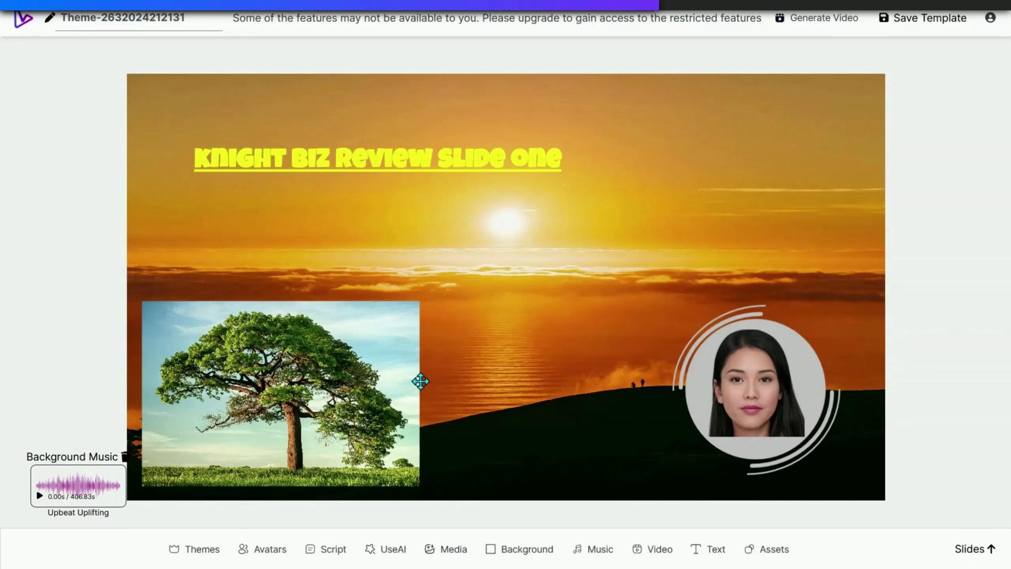
pyautogui.click(607, 548)
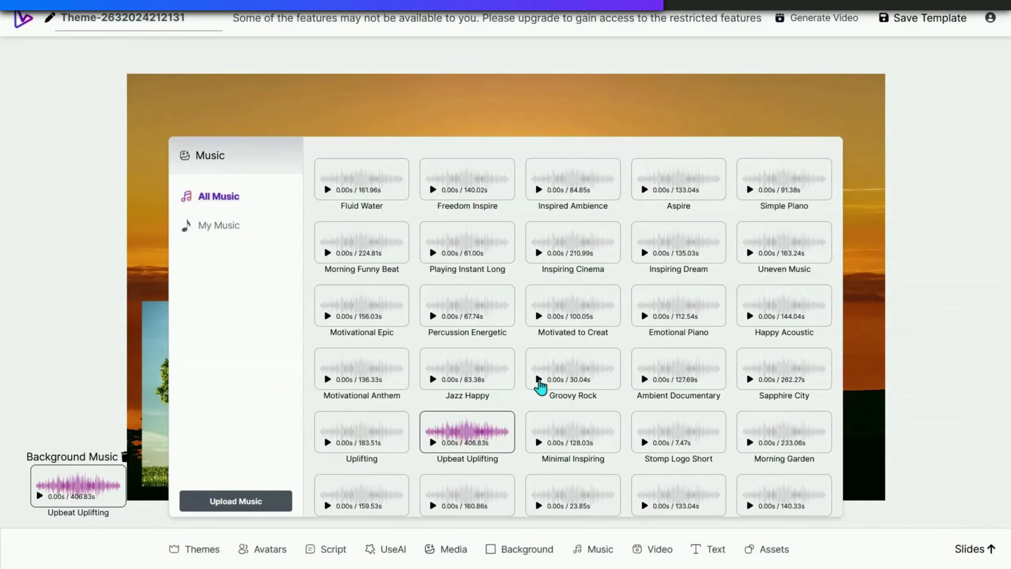
pyautogui.click(539, 380)
pyautogui.click(538, 380)
pyautogui.click(573, 431)
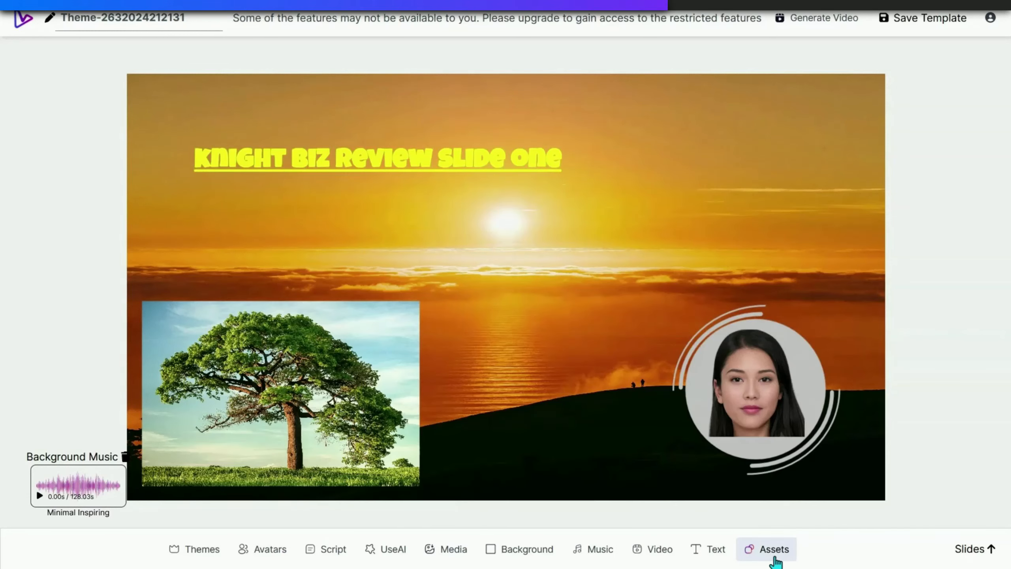
# Insert the snowflake icon from the asset icons, enlarge it and move it to the slide's upper-right area
pyautogui.click(760, 555)
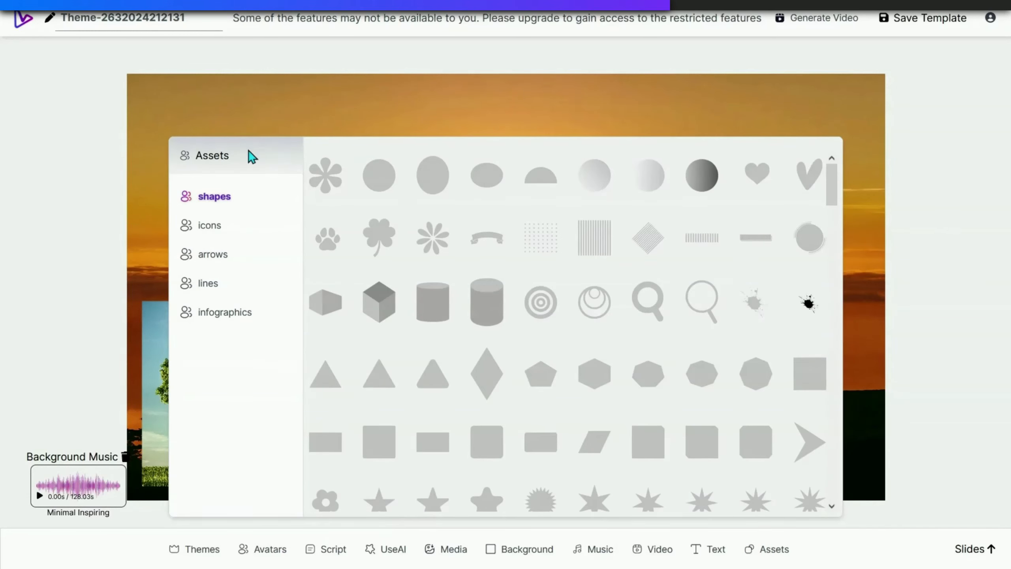
pyautogui.click(239, 226)
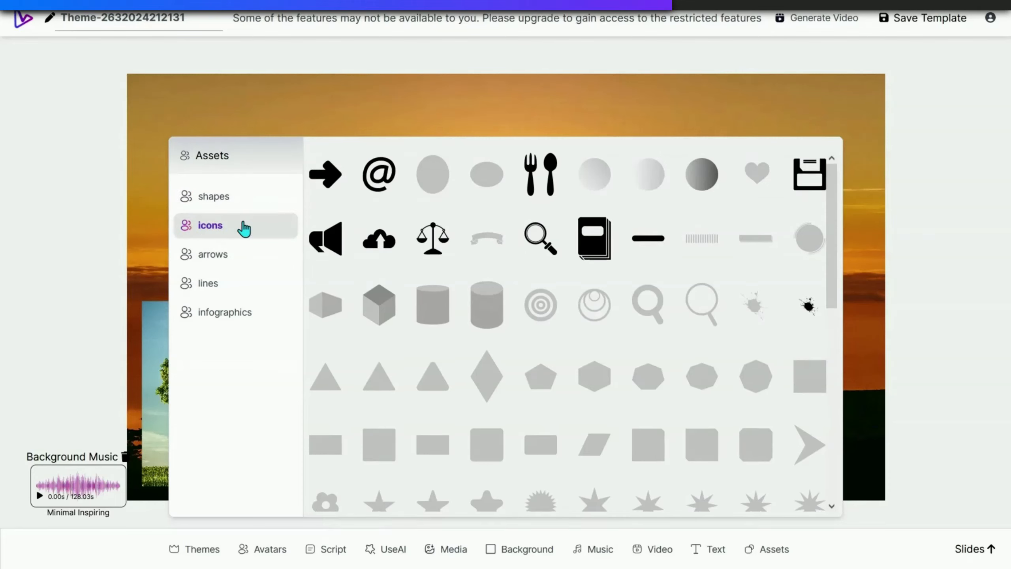
pyautogui.scroll(-10, 601, 346)
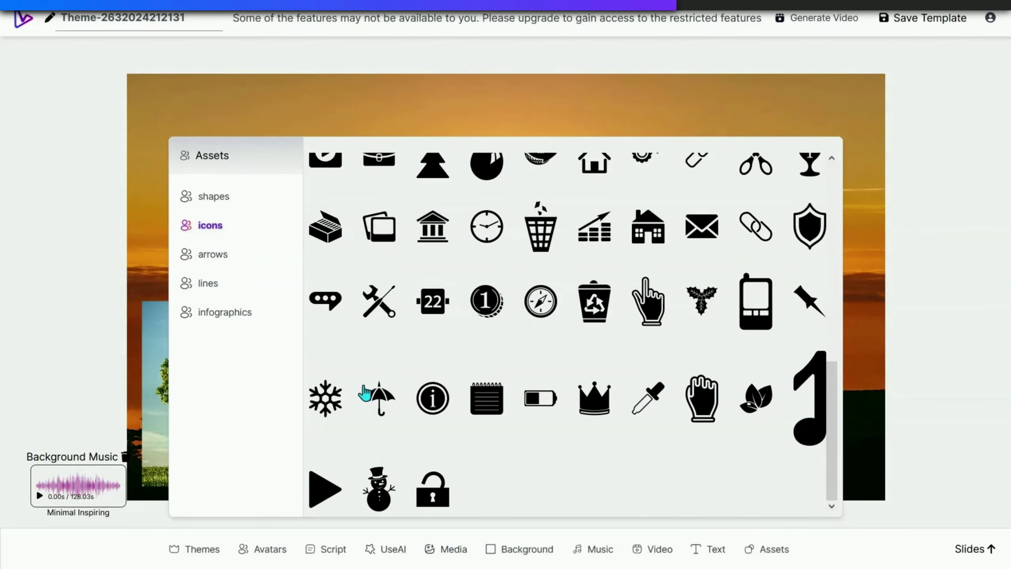
pyautogui.click(332, 407)
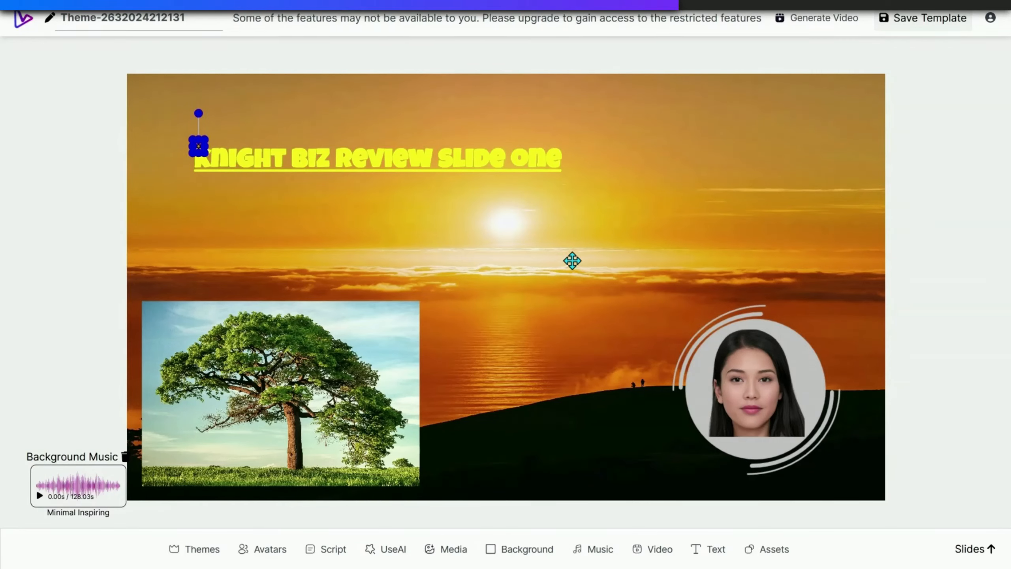
pyautogui.moveTo(205, 154); pyautogui.dragTo(376, 271)
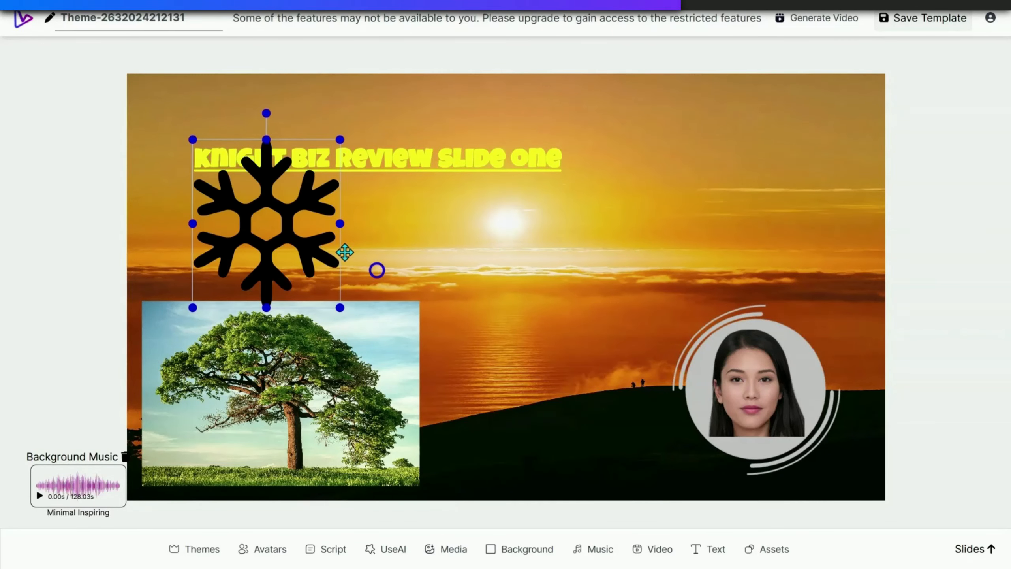
pyautogui.moveTo(286, 227); pyautogui.dragTo(731, 196)
# Recolour the snowflake bright yellow (RGB 255, 255, 0) and lower its opacity to a little over half
pyautogui.rightClick(727, 202)
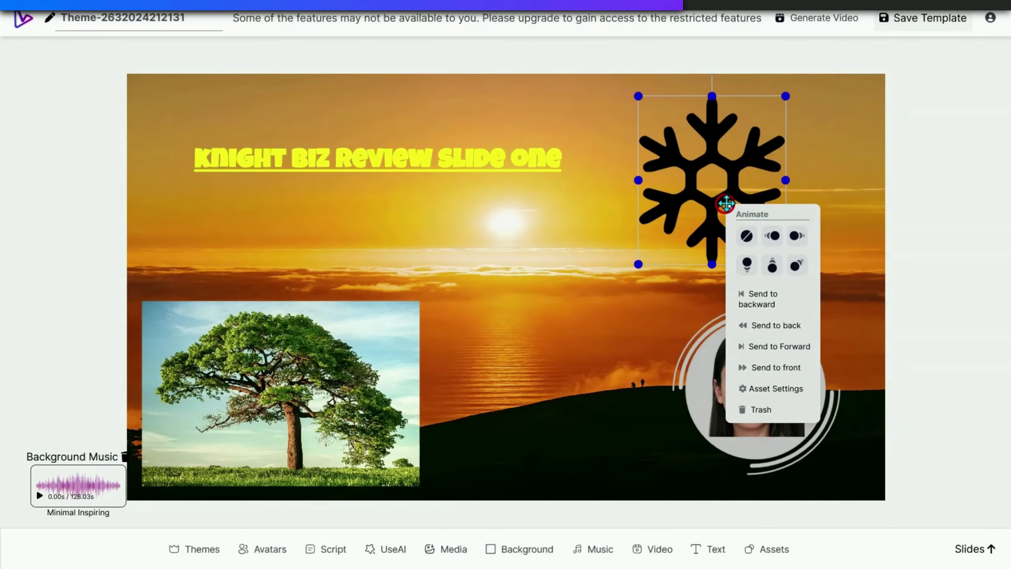
pyautogui.click(760, 390)
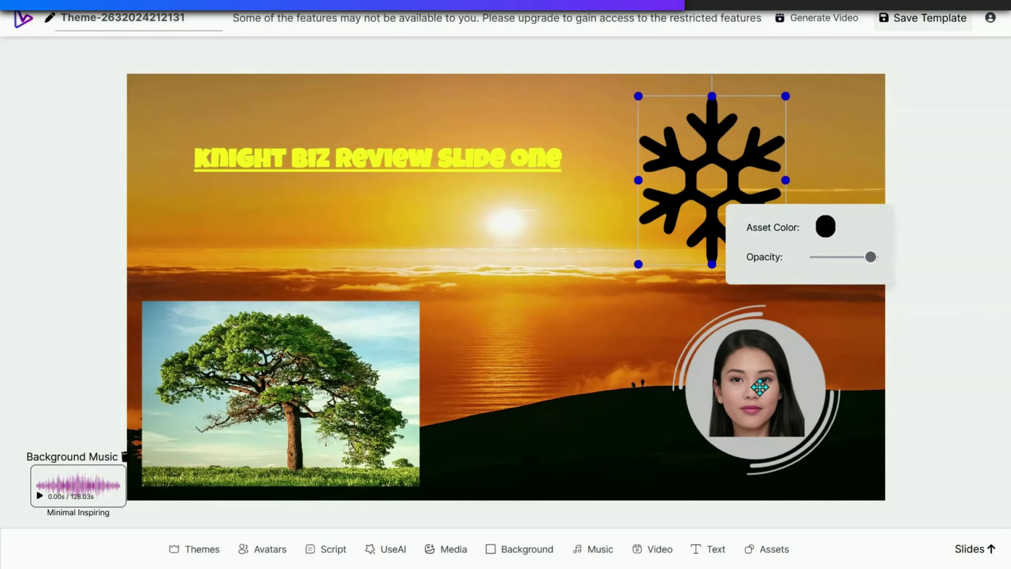
pyautogui.click(824, 226)
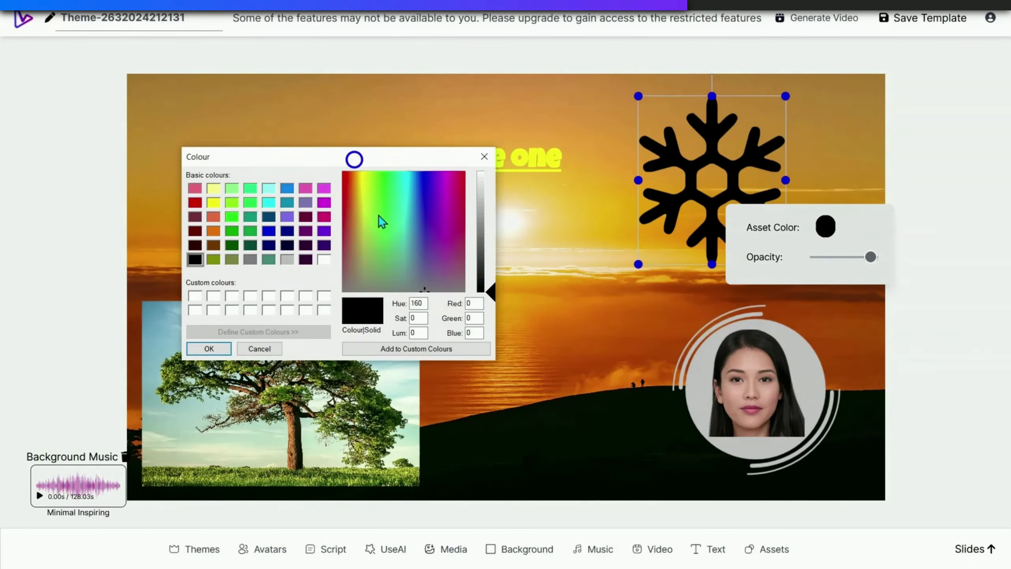
pyautogui.click(366, 188)
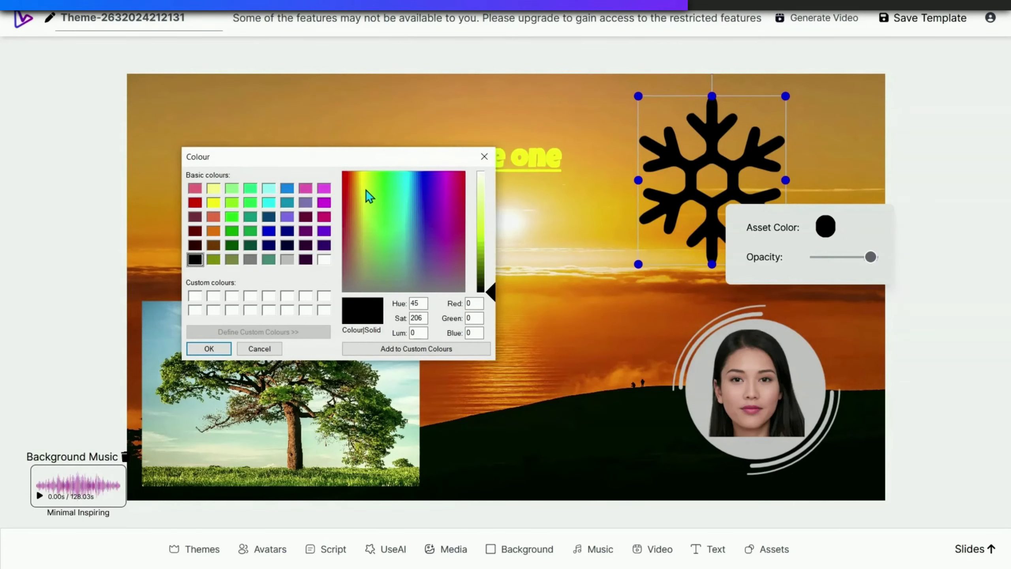
pyautogui.click(233, 203)
pyautogui.click(215, 203)
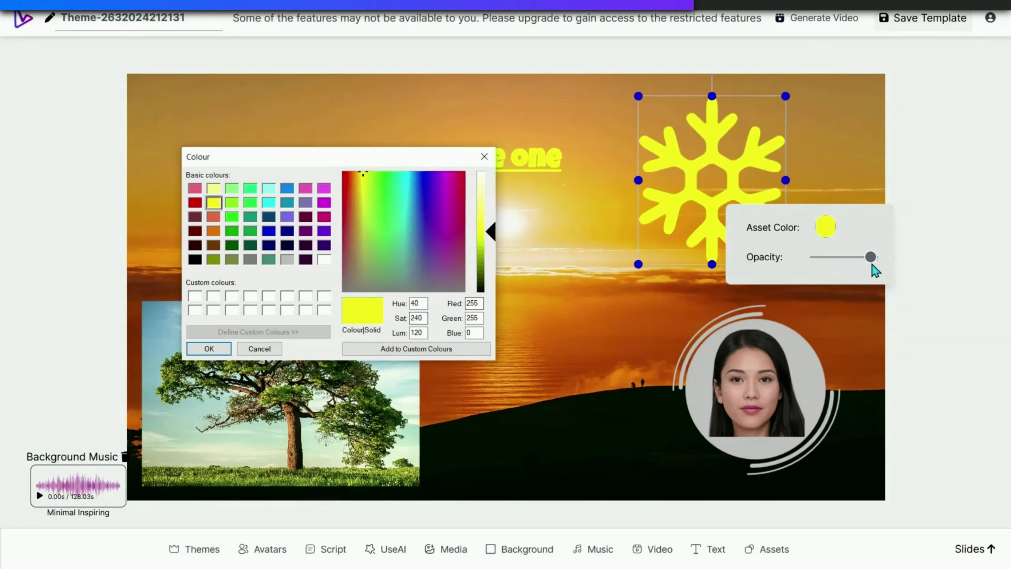
pyautogui.click(204, 347)
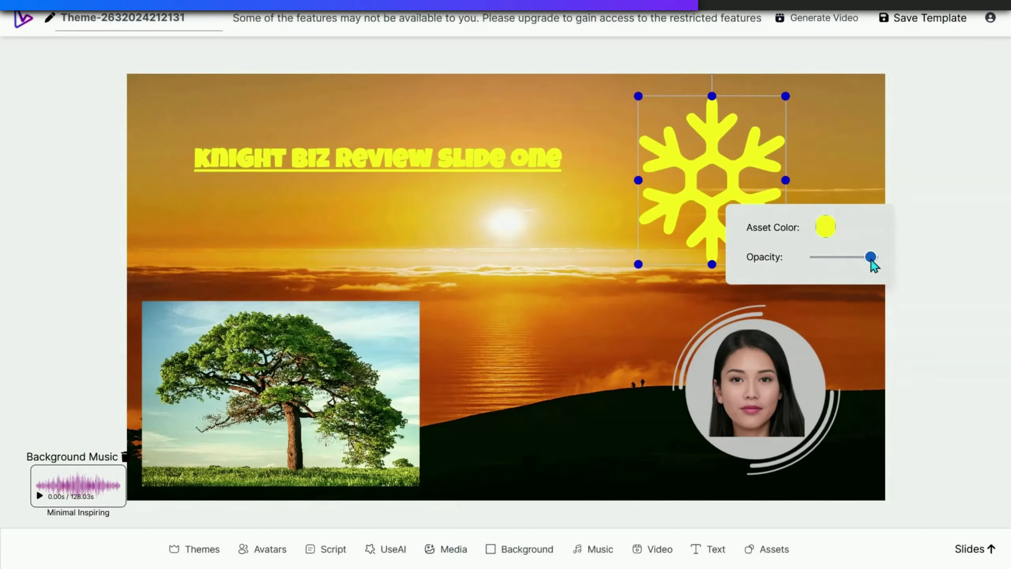
pyautogui.moveTo(871, 257); pyautogui.dragTo(850, 259)
pyautogui.click(582, 305)
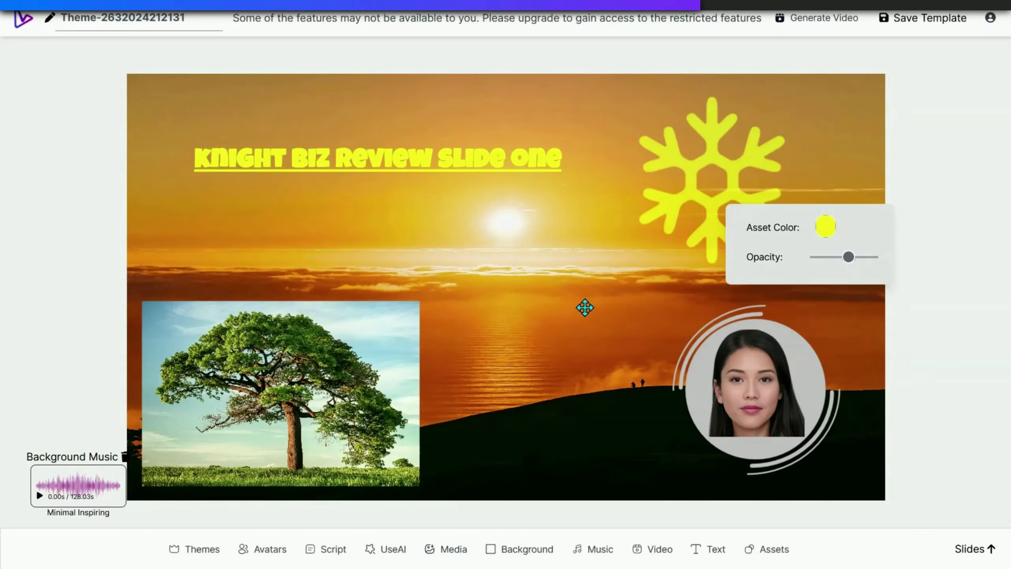
# Open the asset library to browse its arrows
pyautogui.click(769, 549)
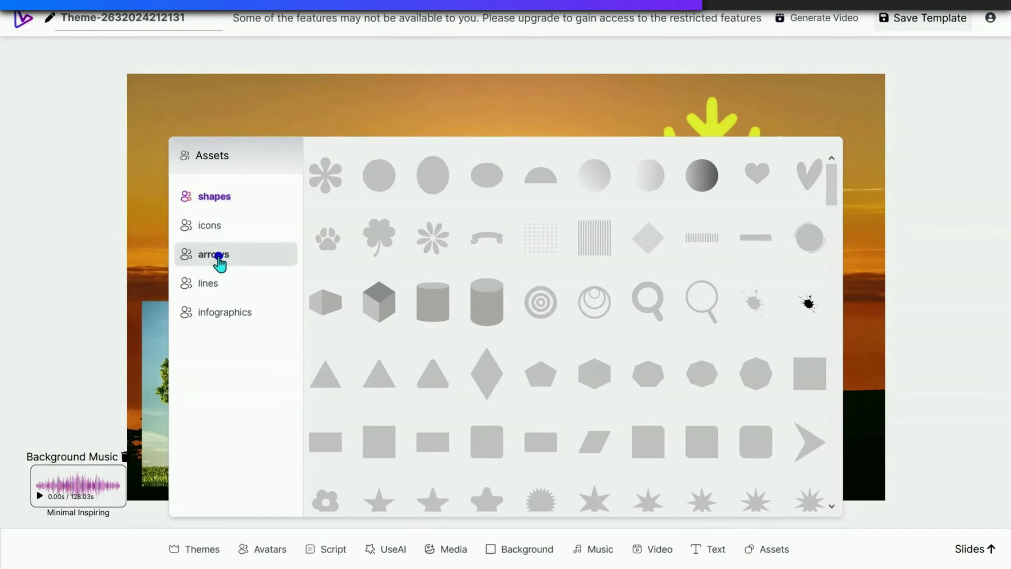